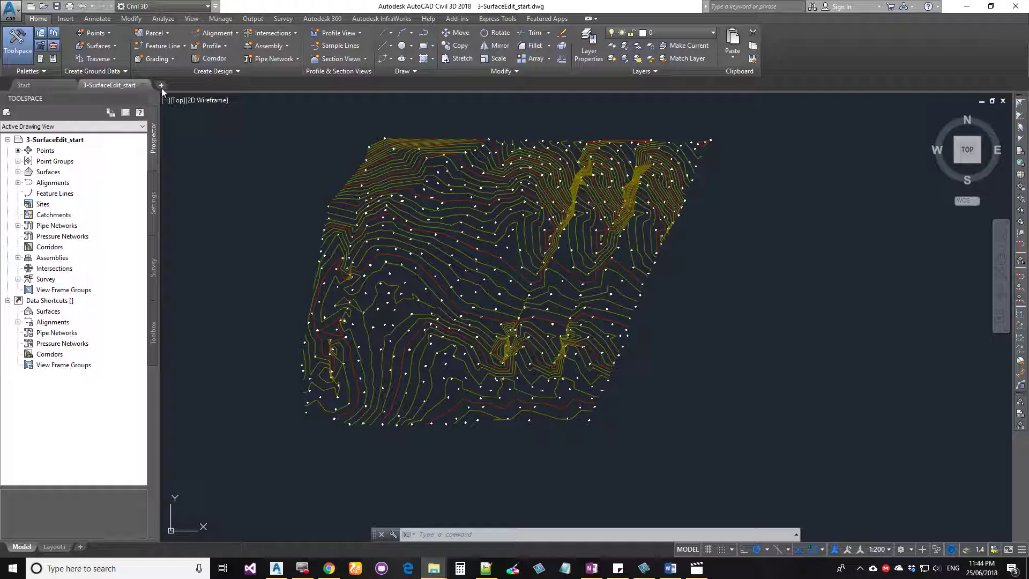
Open the contour surface in the Object Viewer and enlarge the viewer window.
{"action": "mouse_move", "coordinate": [146, 90]}
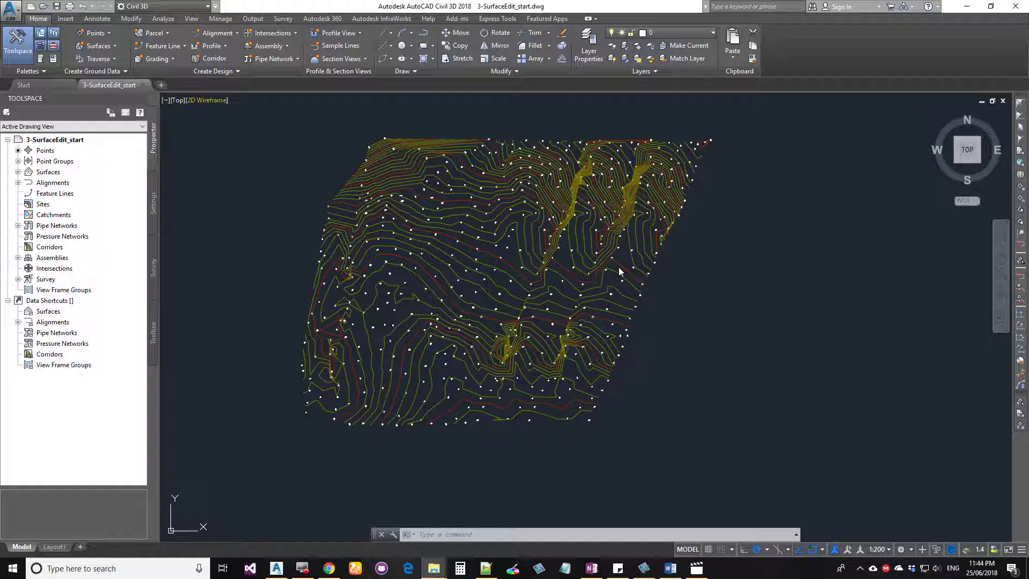
{"action": "left_click", "coordinate": [393, 165]}
{"action": "right_click", "coordinate": [310, 156]}
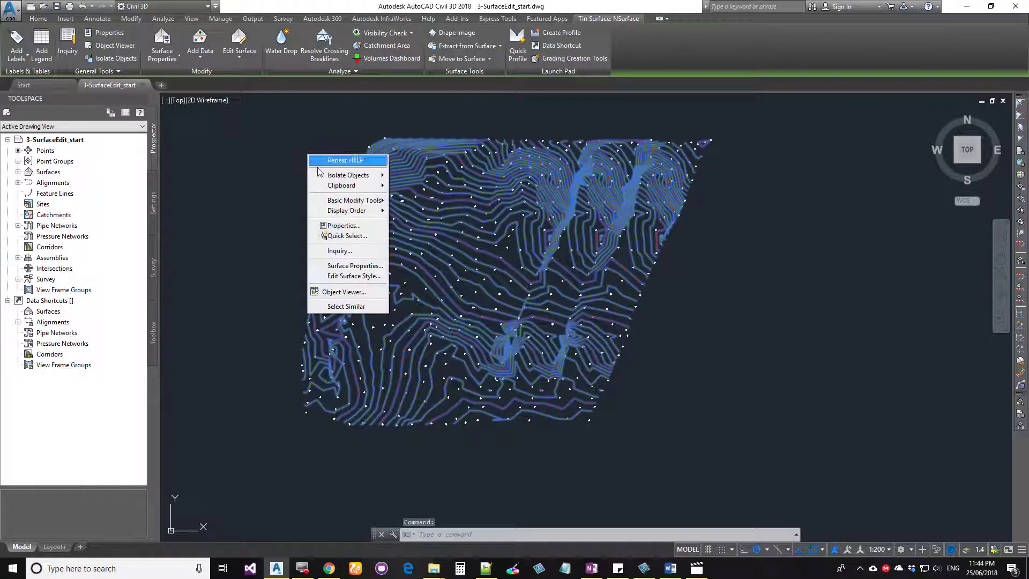
{"action": "left_click", "coordinate": [351, 295]}
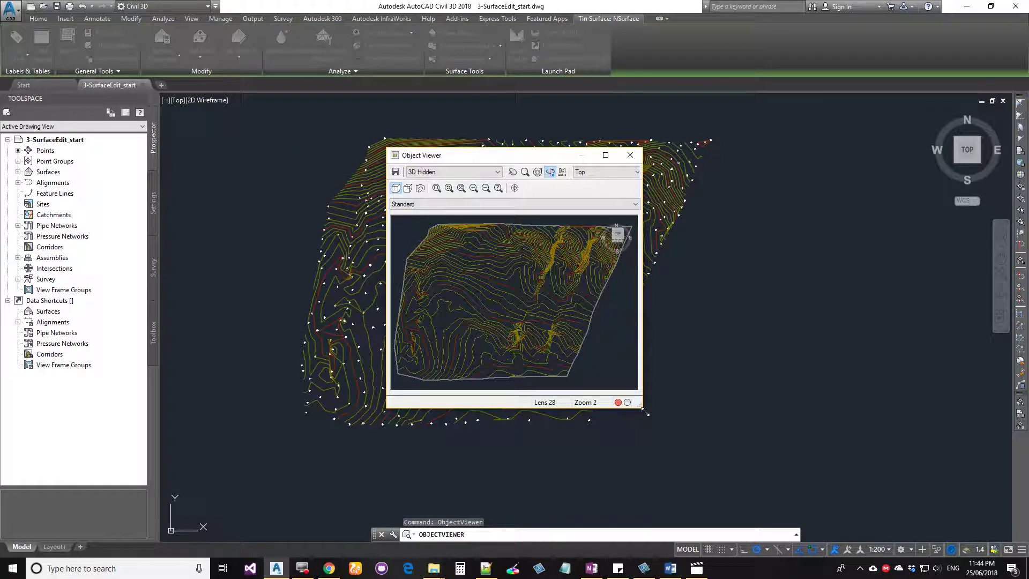
{"action": "left_click_drag", "start_coordinate": [642, 408], "coordinate": [828, 530]}
{"action": "left_click_drag", "start_coordinate": [387, 148], "coordinate": [304, 87]}
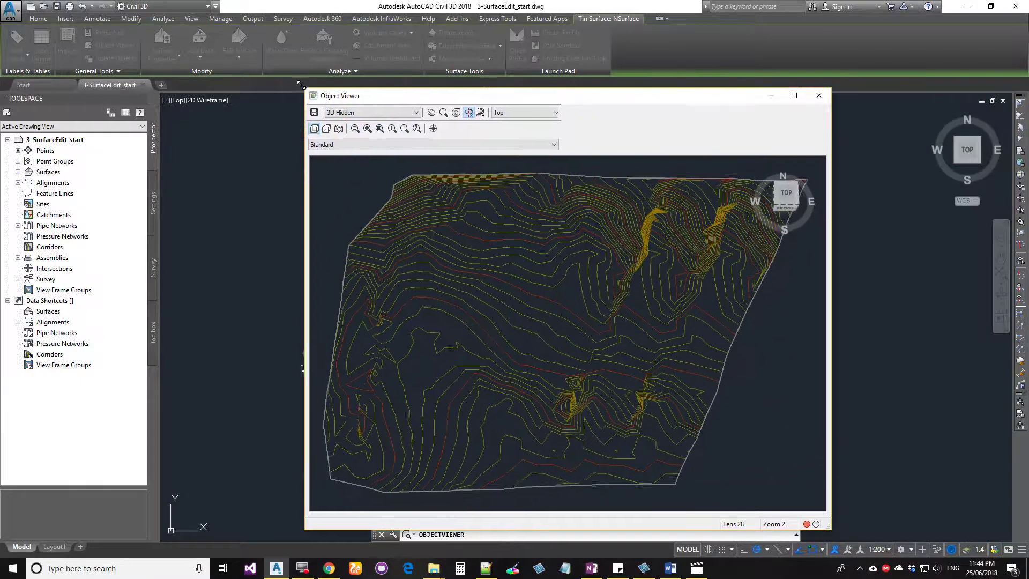
Orbit the surface in 3D to examine its terrain shape from several angles, and close the Object Viewer.
{"action": "left_click_drag", "start_coordinate": [545, 357], "coordinate": [636, 331]}
{"action": "left_click_drag", "start_coordinate": [590, 365], "coordinate": [561, 346]}
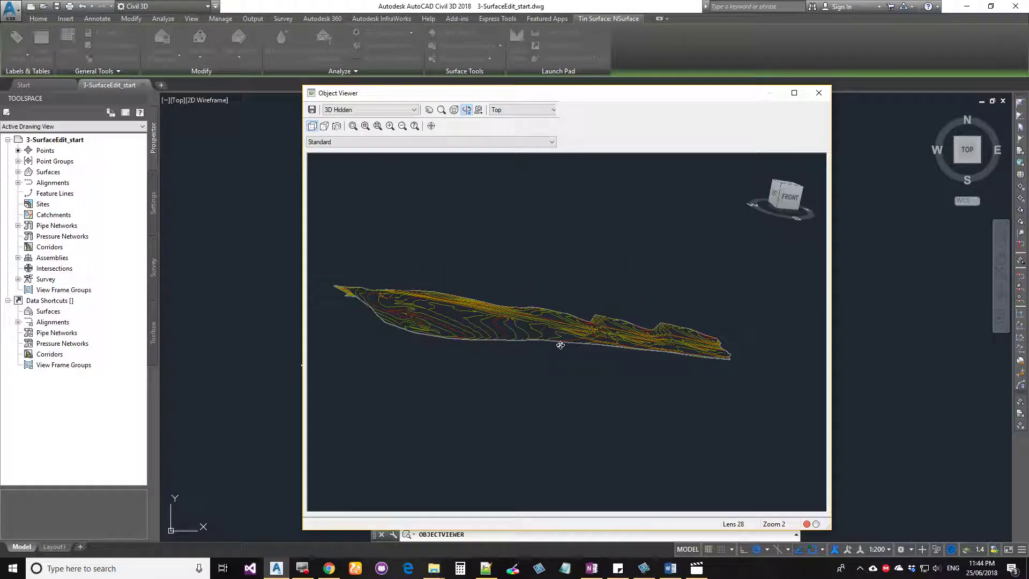
{"action": "left_click_drag", "start_coordinate": [563, 342], "coordinate": [584, 341]}
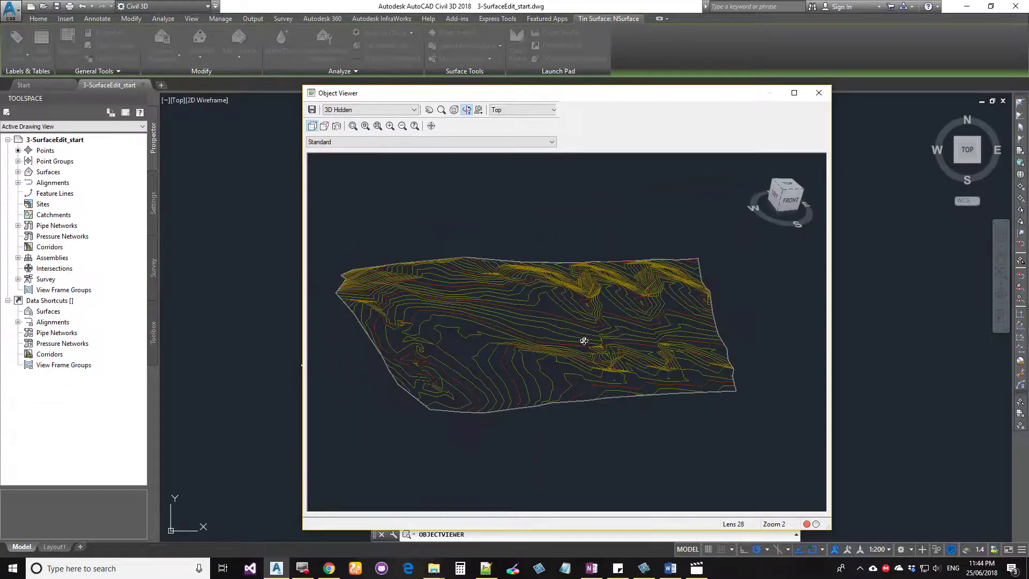
{"action": "mouse_move", "coordinate": [574, 387]}
{"action": "left_mouse_down"}
{"action": "mouse_move", "coordinate": [572, 370]}
{"action": "mouse_move", "coordinate": [558, 451]}
{"action": "mouse_move", "coordinate": [563, 386]}
{"action": "mouse_move", "coordinate": [581, 394]}
{"action": "left_mouse_up"}
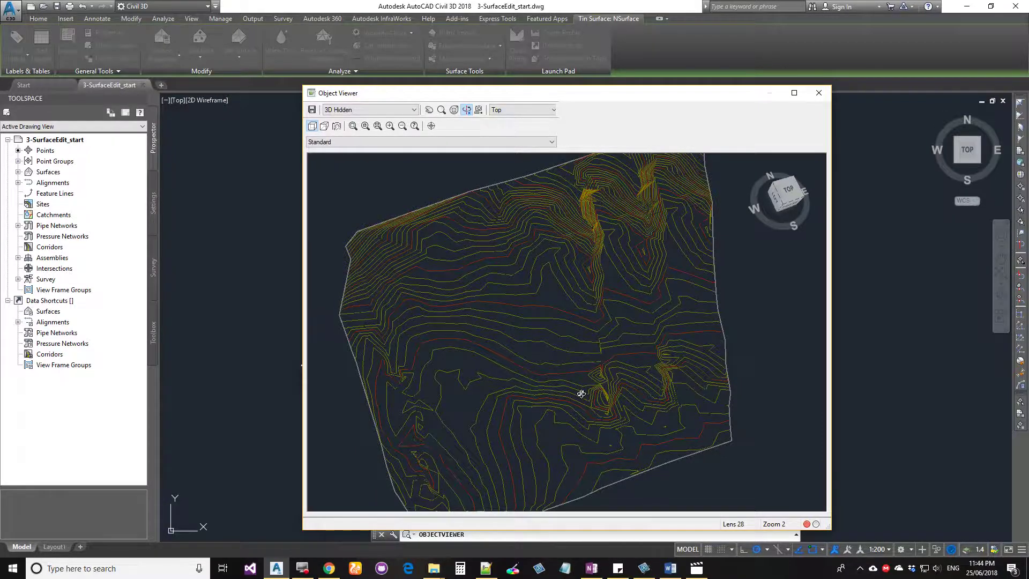
{"action": "left_click_drag", "start_coordinate": [582, 394], "coordinate": [586, 339]}
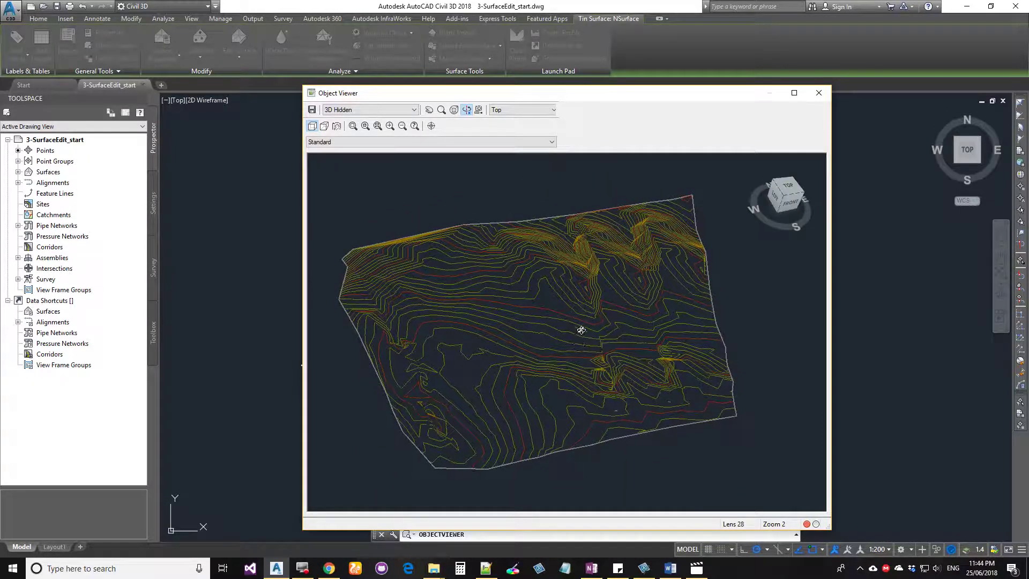
{"action": "left_click_drag", "start_coordinate": [595, 321], "coordinate": [510, 272]}
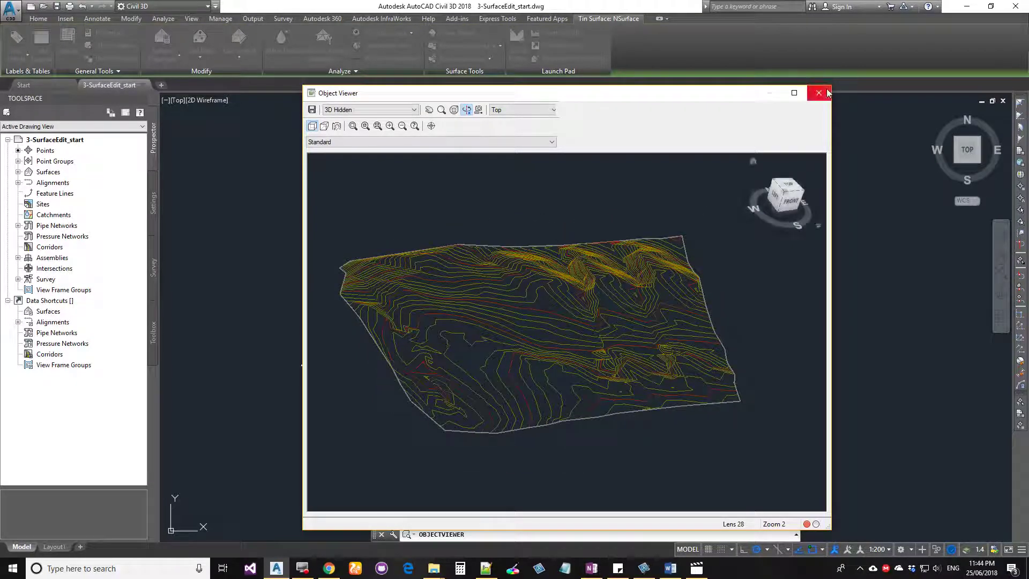
{"action": "left_click_drag", "start_coordinate": [639, 357], "coordinate": [648, 314]}
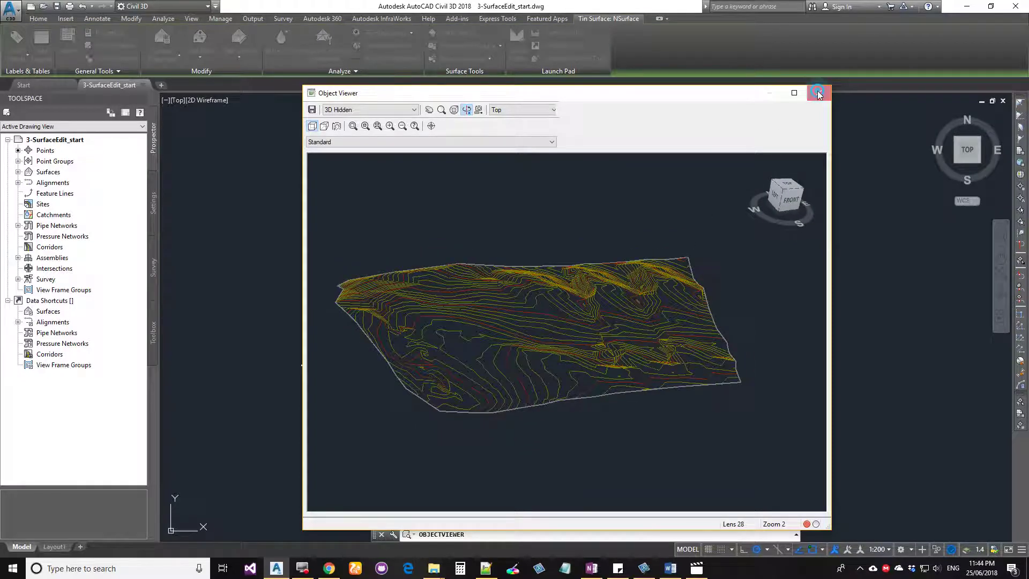
{"action": "left_click", "coordinate": [819, 95]}
Select the NSurface contour surface in the drawing.
{"action": "mouse_move", "coordinate": [462, 288]}
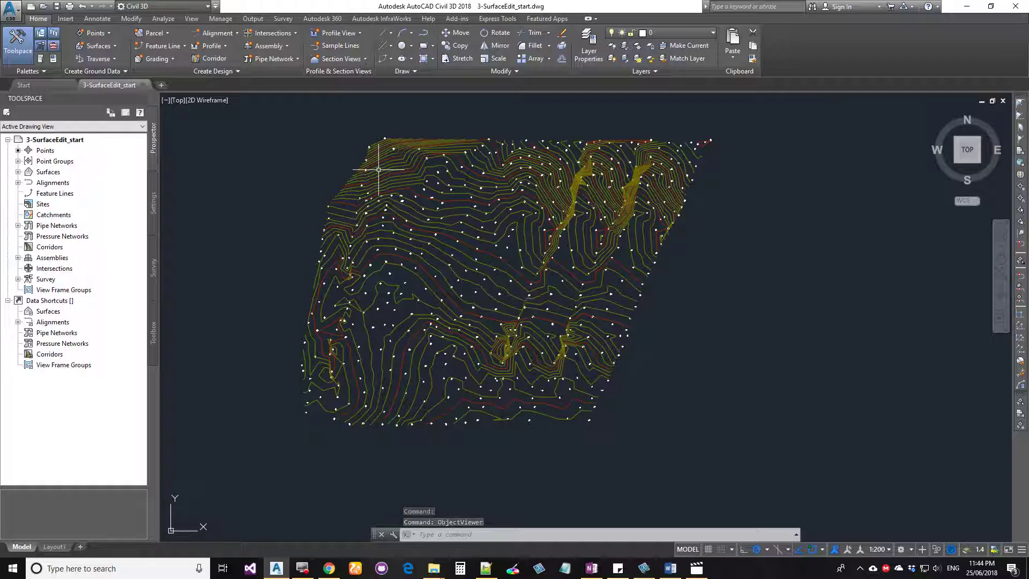
{"action": "mouse_move", "coordinate": [388, 170]}
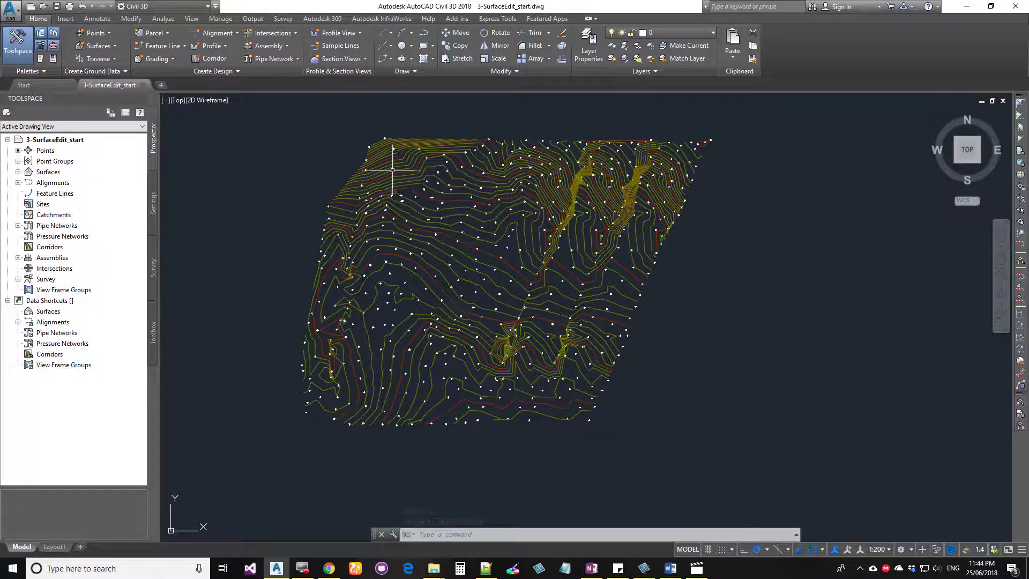
{"action": "left_click", "coordinate": [394, 170]}
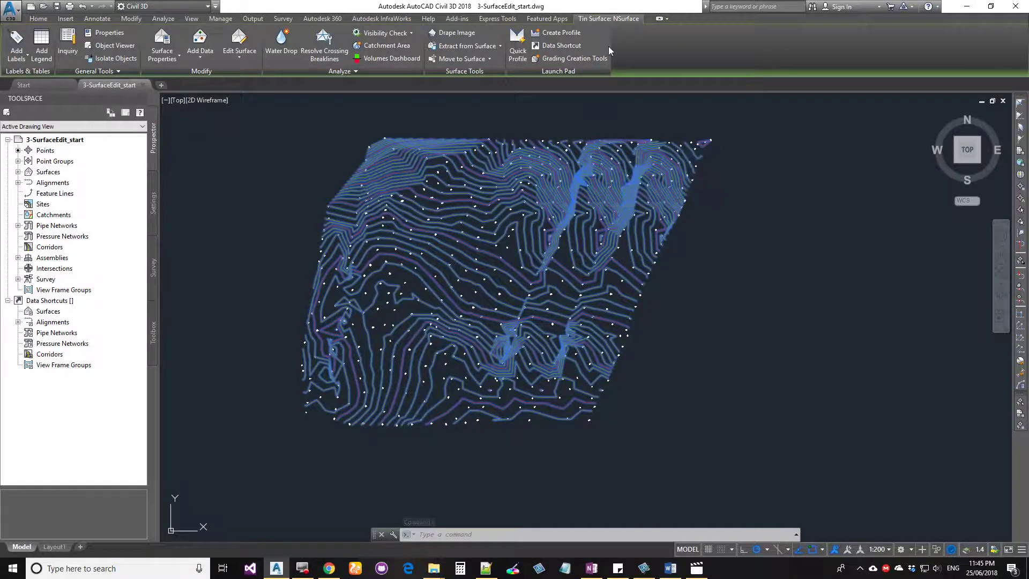
{"action": "right_click", "coordinate": [387, 168]}
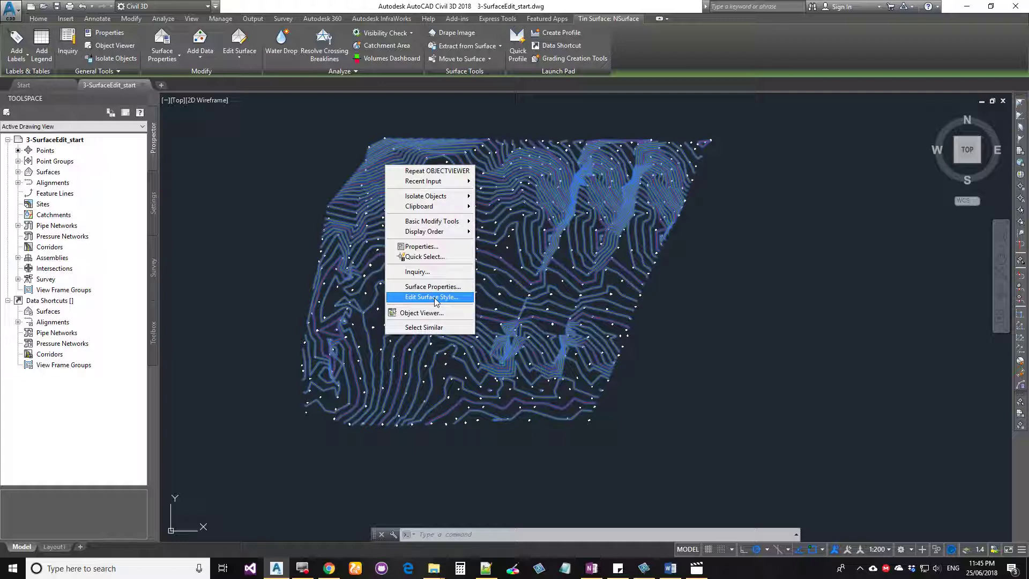
{"action": "left_click", "coordinate": [252, 227]}
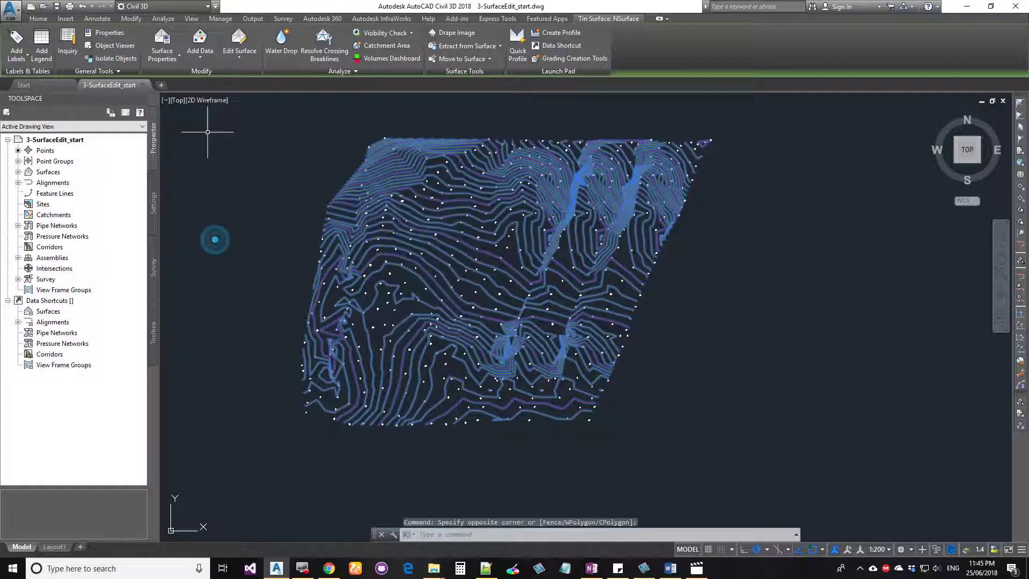
{"action": "left_click", "coordinate": [179, 56]}
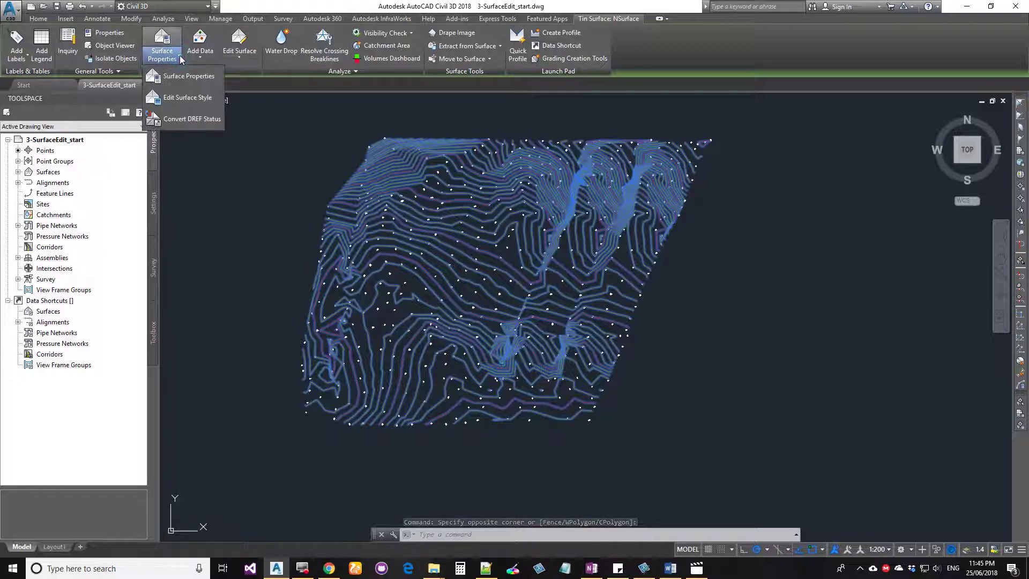
{"action": "left_click", "coordinate": [201, 55]}
{"action": "left_click", "coordinate": [239, 45]}
{"action": "left_click", "coordinate": [239, 45]}
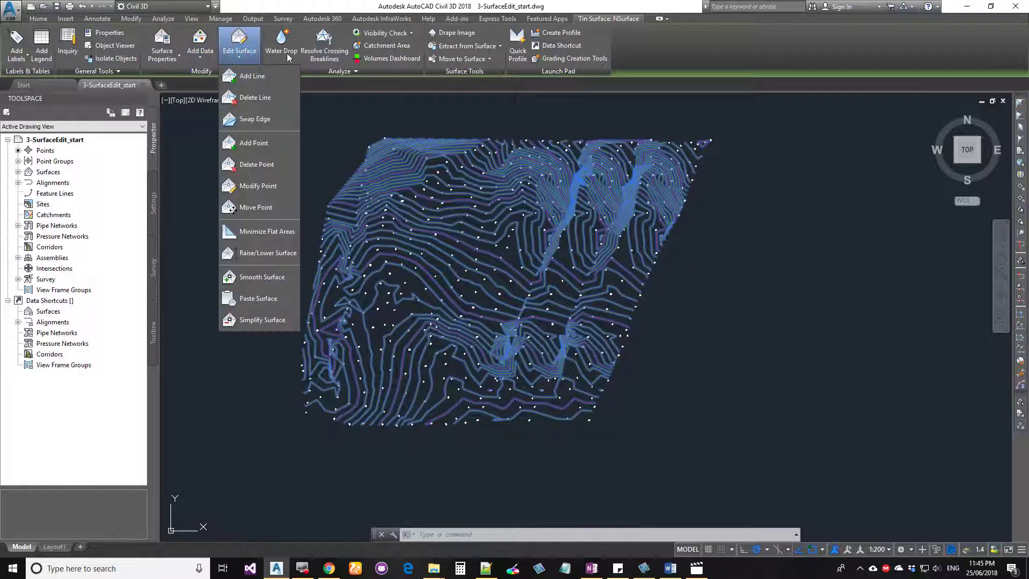
{"action": "left_click", "coordinate": [400, 115]}
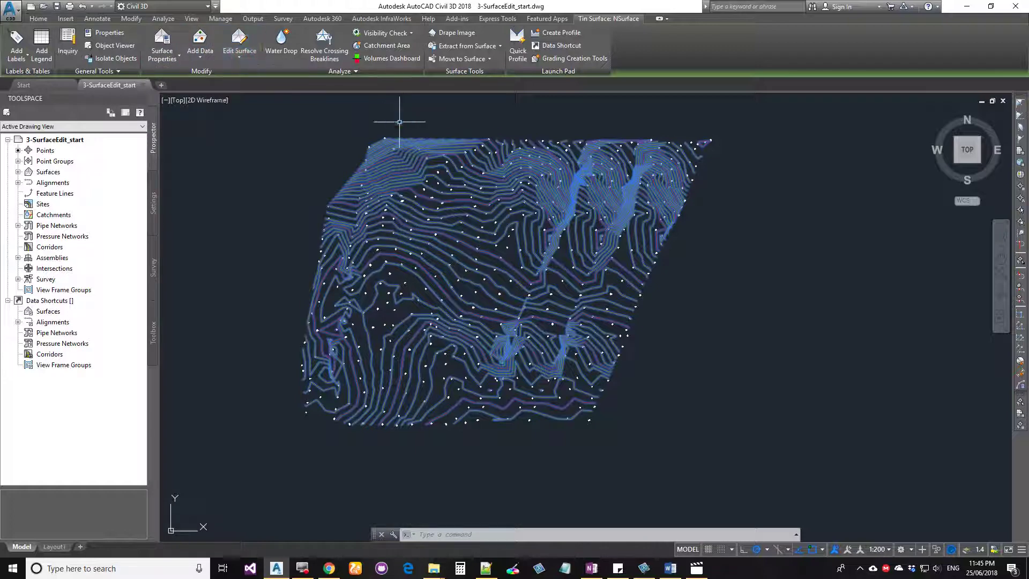
Open the properties of the selected surface and examine its name, description and surface style settings.
{"action": "left_click", "coordinate": [166, 42]}
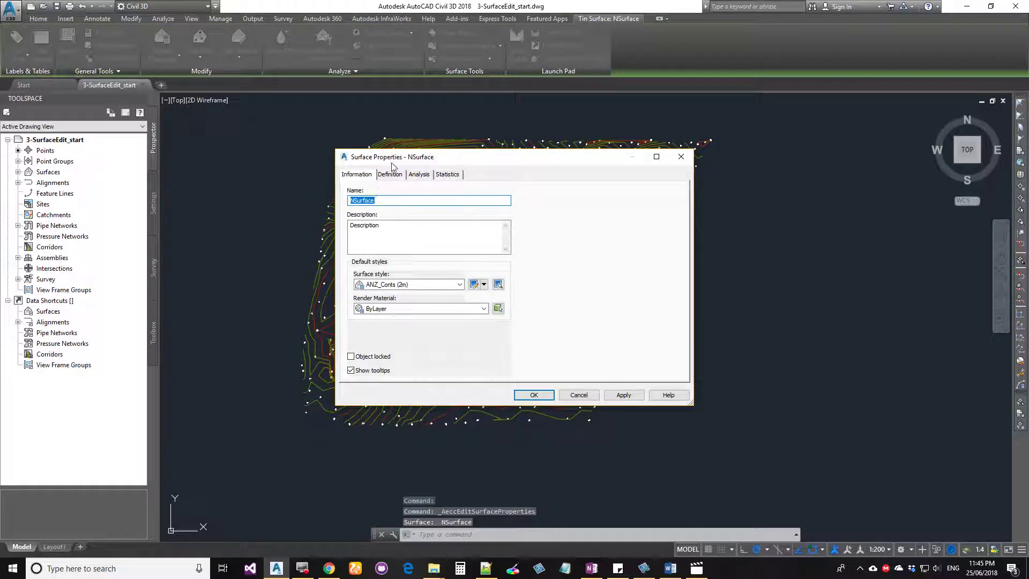
{"action": "left_click_drag", "start_coordinate": [407, 156], "coordinate": [334, 139]}
{"action": "left_click", "coordinate": [280, 159]}
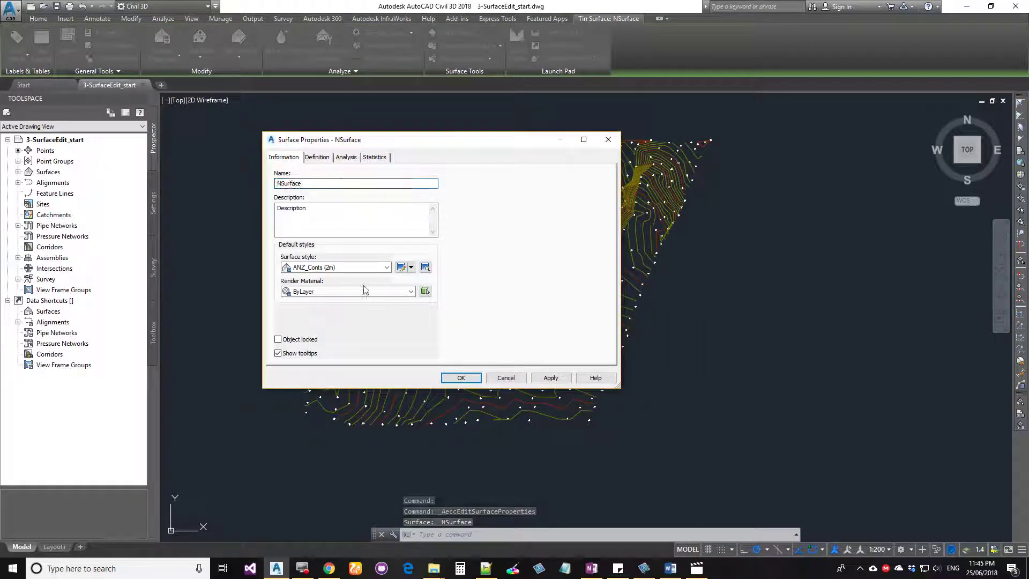
{"action": "double_click", "coordinate": [314, 184]}
{"action": "double_click", "coordinate": [341, 215]}
{"action": "left_click", "coordinate": [322, 208]}
{"action": "double_click", "coordinate": [322, 208]}
{"action": "left_click", "coordinate": [321, 218]}
{"action": "left_click", "coordinate": [326, 210]}
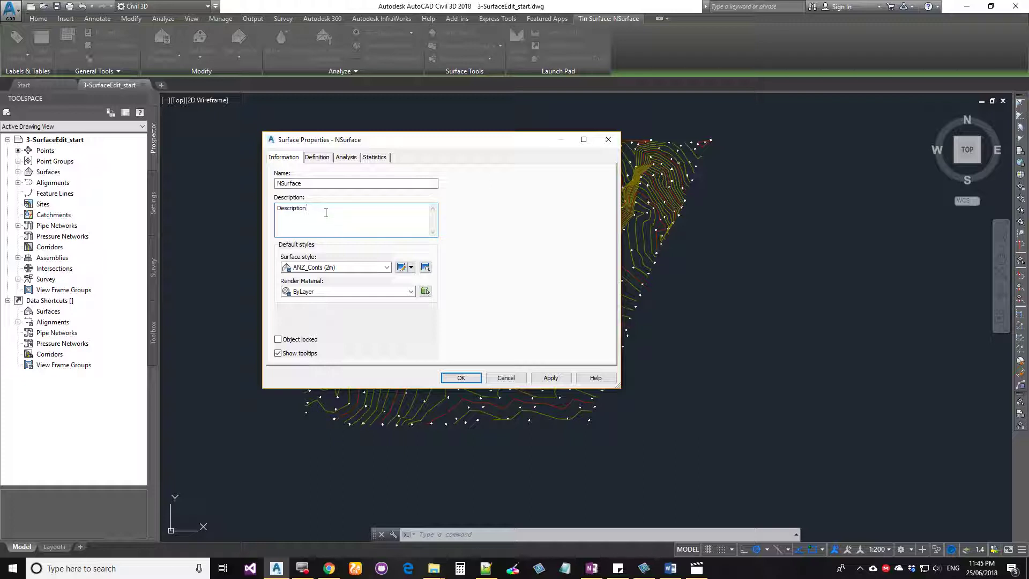
{"action": "double_click", "coordinate": [327, 213]}
{"action": "left_click", "coordinate": [320, 268]}
{"action": "left_click", "coordinate": [321, 270]}
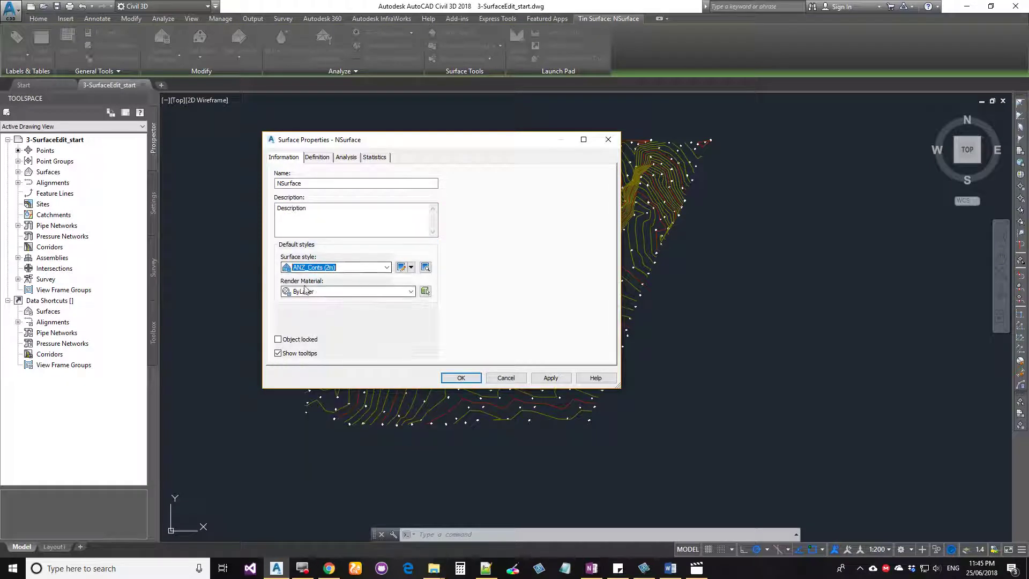
Review the render materials available for the surface, keeping ByLayer.
{"action": "left_click_drag", "start_coordinate": [437, 142], "coordinate": [310, 125]}
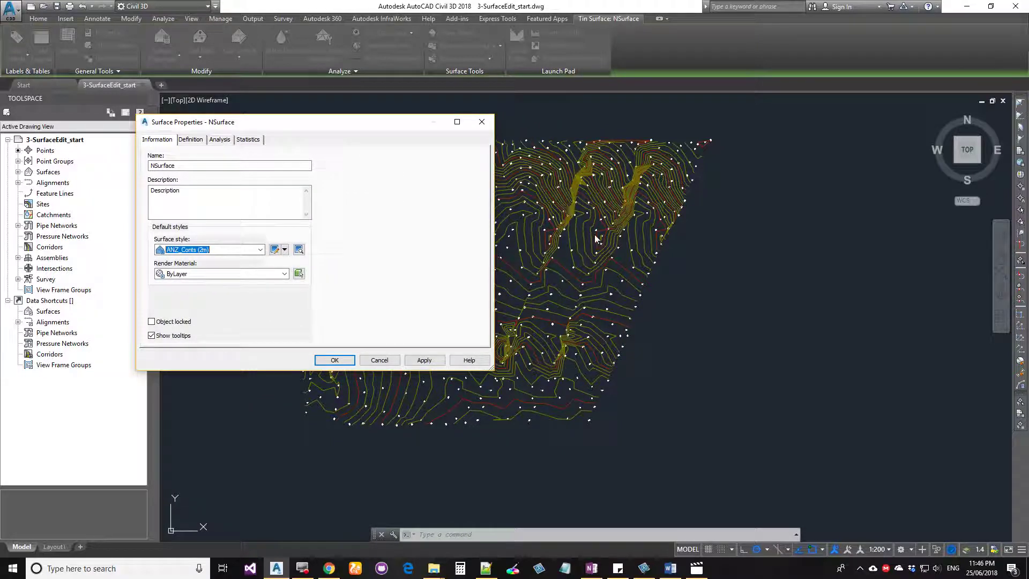
{"action": "left_click", "coordinate": [228, 274]}
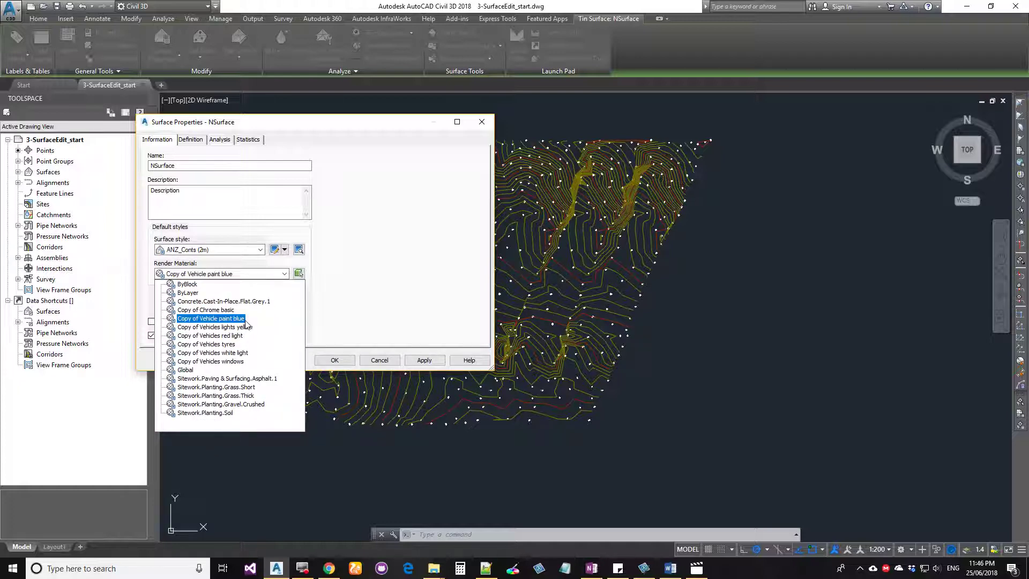
{"action": "left_click", "coordinate": [300, 293]}
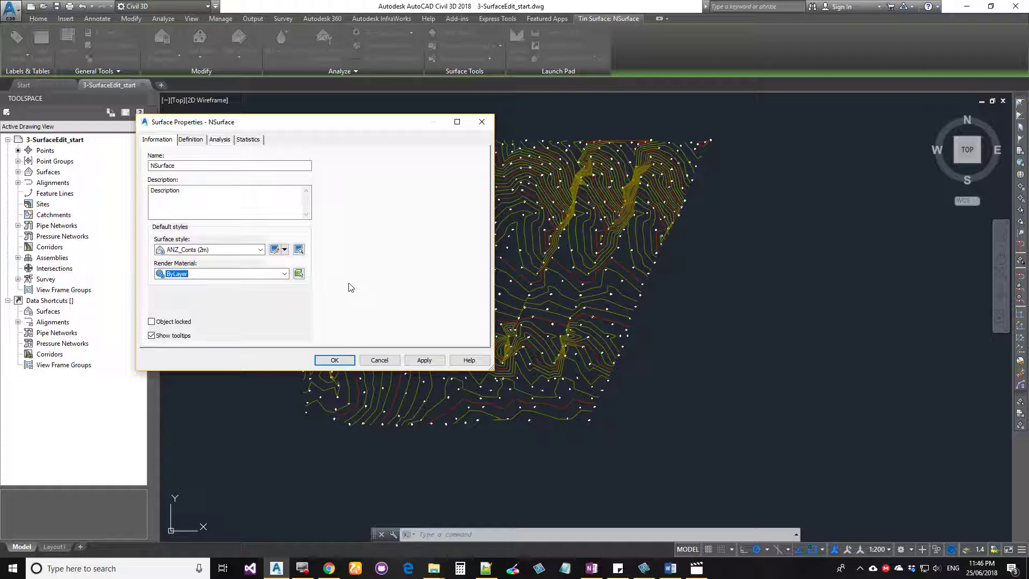
Show the surface's Build definition options and enlarge the properties dialog to examine all of them.
{"action": "left_click_drag", "start_coordinate": [191, 122], "coordinate": [302, 124]}
{"action": "left_click", "coordinate": [300, 143]}
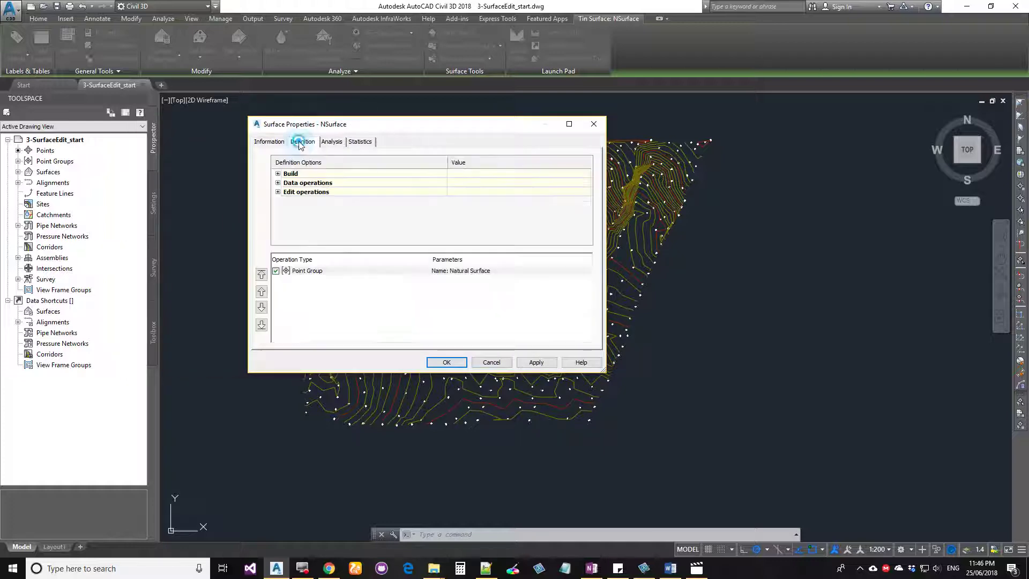
{"action": "left_click", "coordinate": [277, 174]}
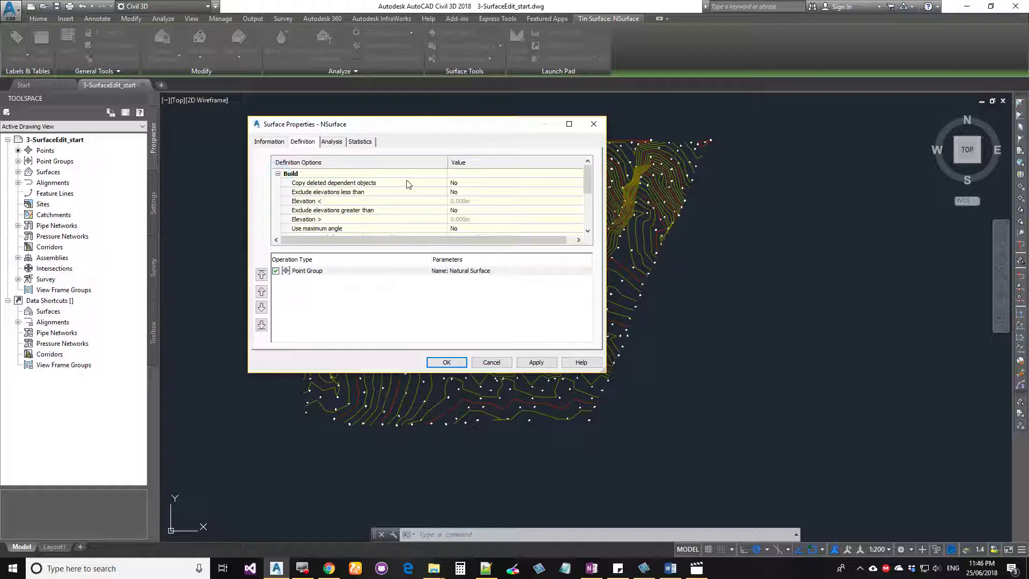
{"action": "left_click_drag", "start_coordinate": [605, 371], "coordinate": [777, 515]}
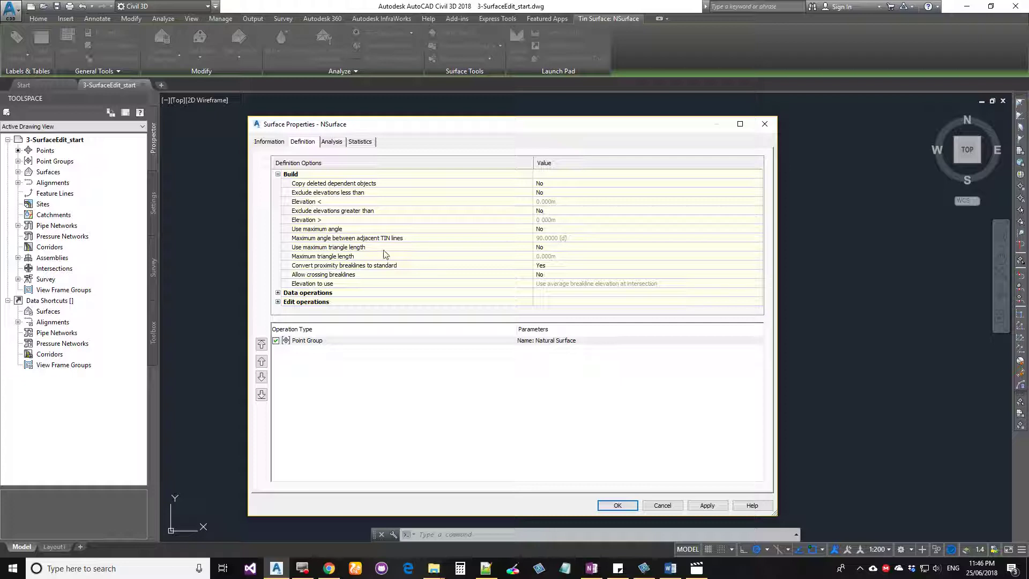
Expand the Data operations and examine which data types the surface uses, including boundaries, breaklines and contour data.
{"action": "left_click", "coordinate": [278, 293]}
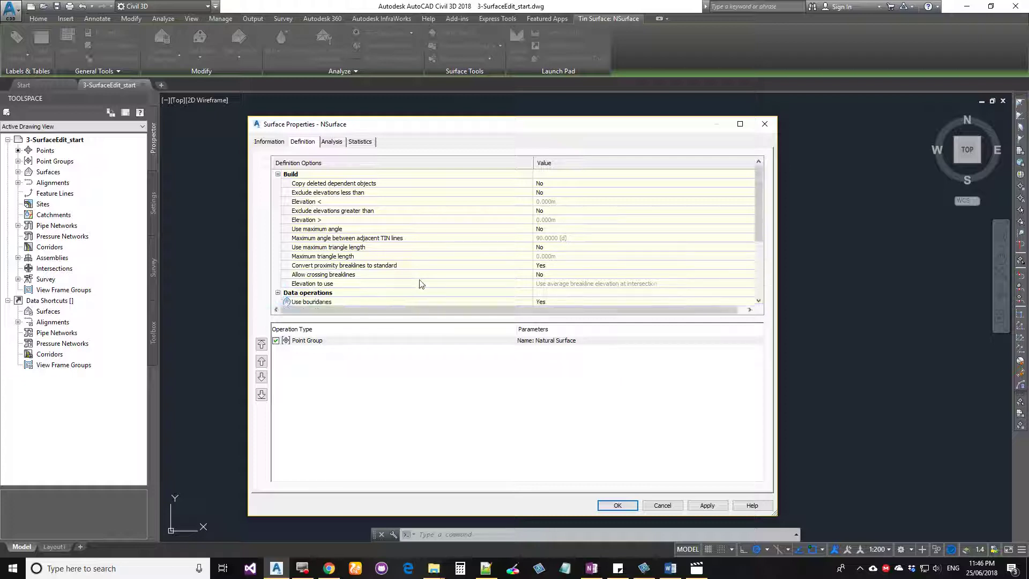
{"action": "scroll", "coordinate": [420, 284], "scroll_direction": "down", "scroll_amount": 3}
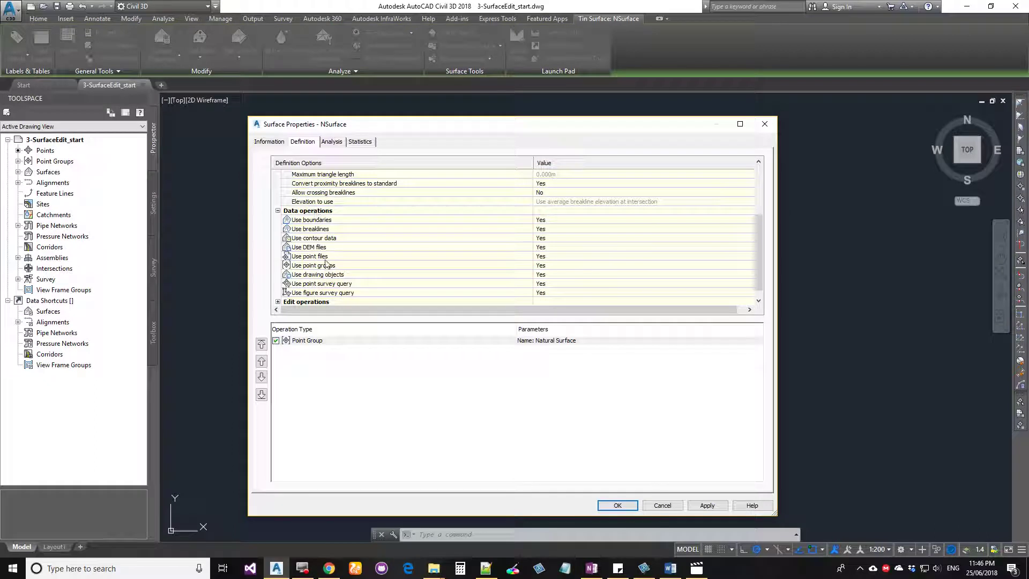
{"action": "left_click", "coordinate": [315, 219]}
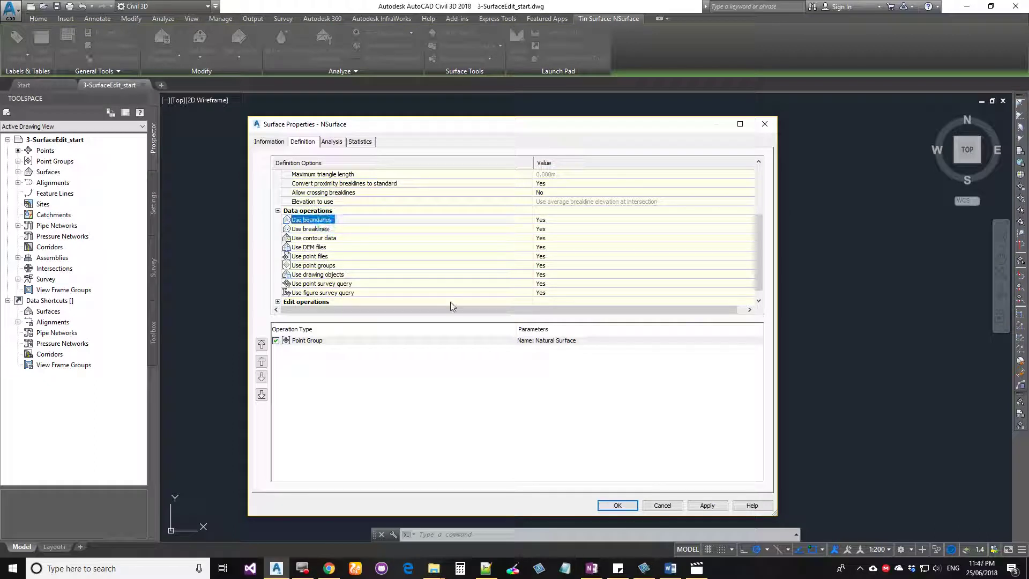
{"action": "left_click", "coordinate": [313, 229]}
{"action": "left_click", "coordinate": [322, 239]}
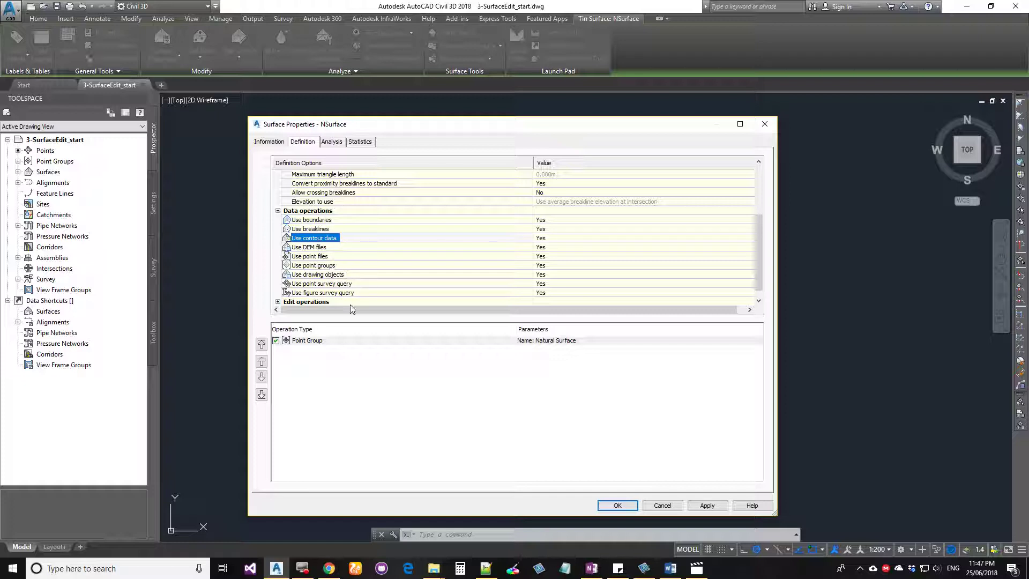
{"action": "scroll", "coordinate": [356, 295], "scroll_direction": "down", "scroll_amount": 1}
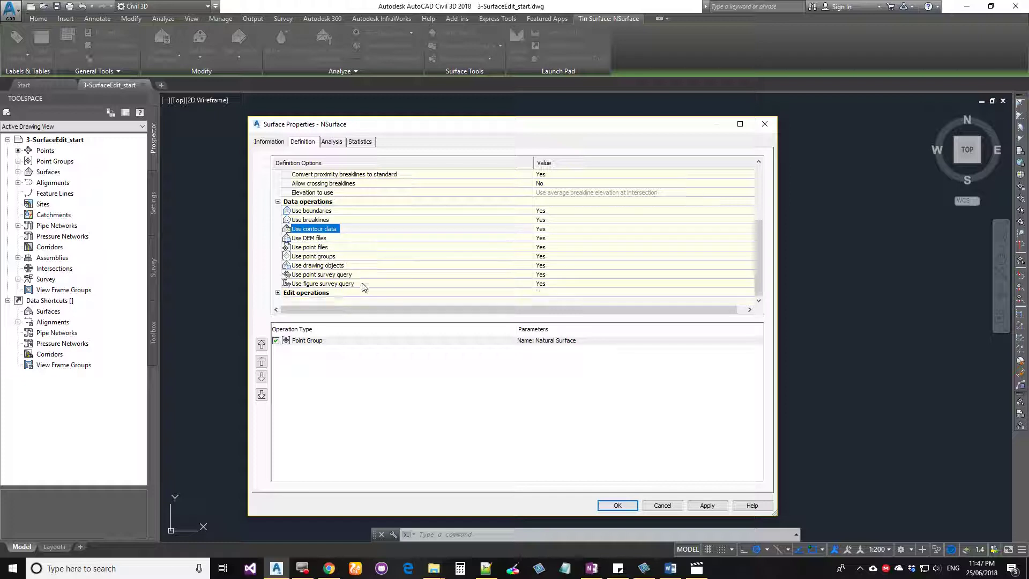
Expand the Edit operations and review the complete list of surface edit options.
{"action": "left_click", "coordinate": [278, 292]}
{"action": "scroll", "coordinate": [382, 285], "scroll_direction": "down", "scroll_amount": 3}
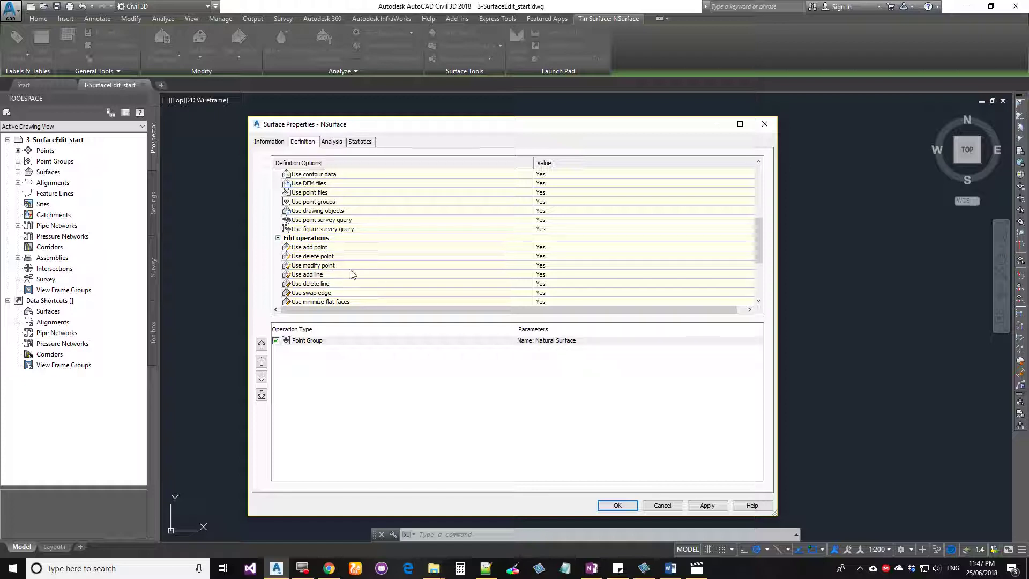
{"action": "scroll", "coordinate": [352, 275], "scroll_direction": "down", "scroll_amount": 4}
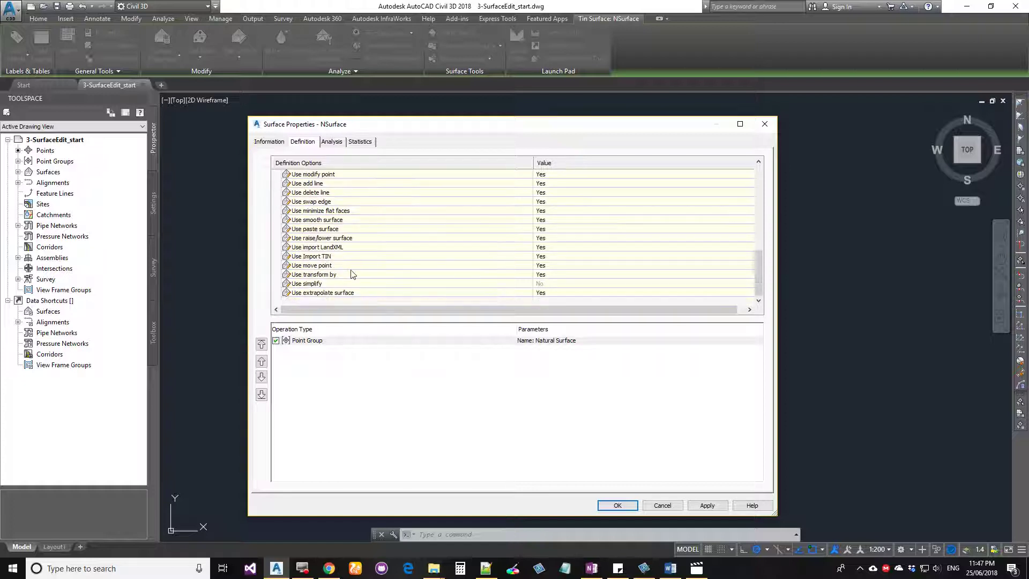
Review the analysis types available for the surface, keeping Elevations.
{"action": "scroll", "coordinate": [352, 273], "scroll_direction": "up", "scroll_amount": 3}
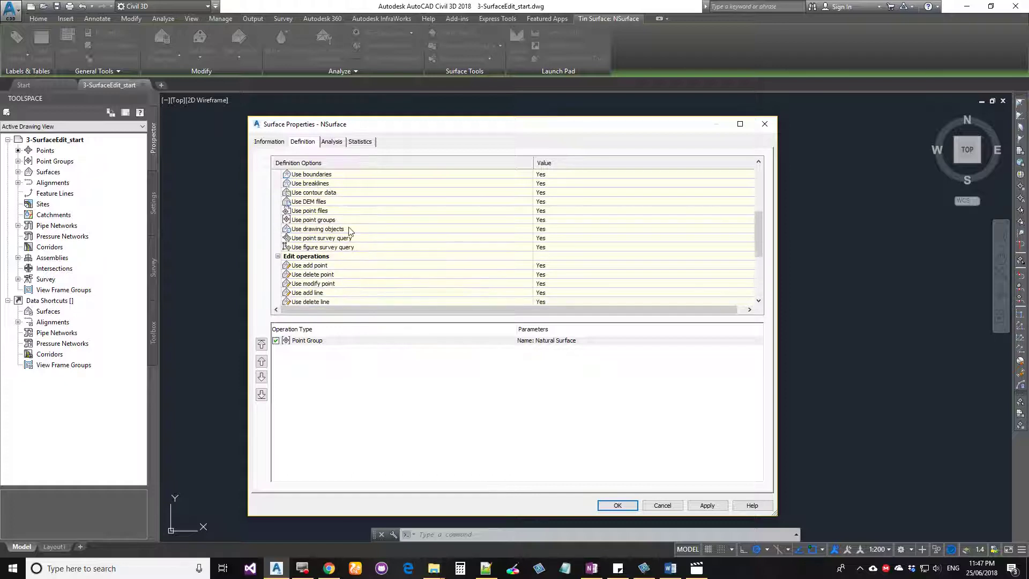
{"action": "left_click", "coordinate": [332, 142]}
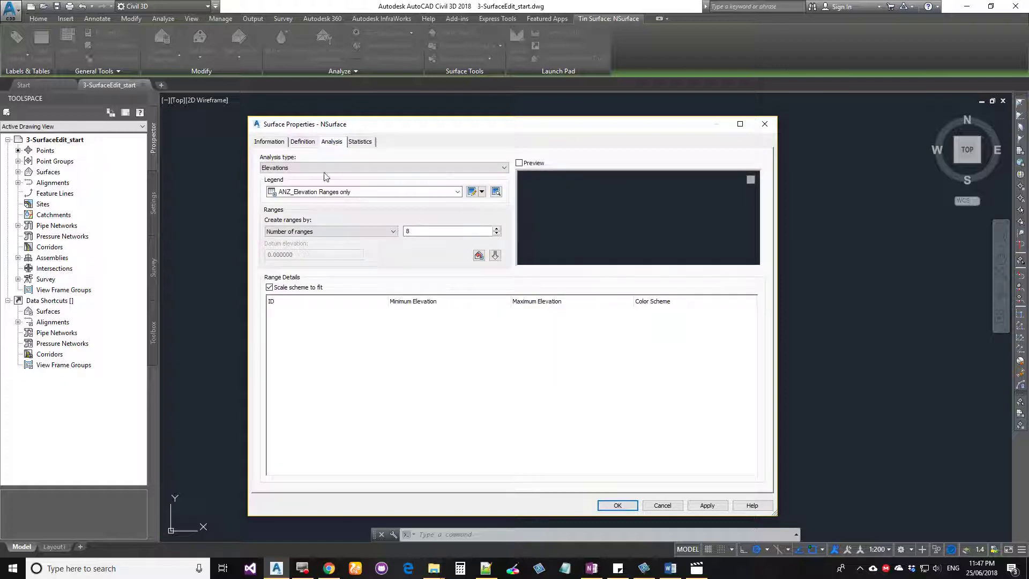
{"action": "left_click", "coordinate": [330, 167]}
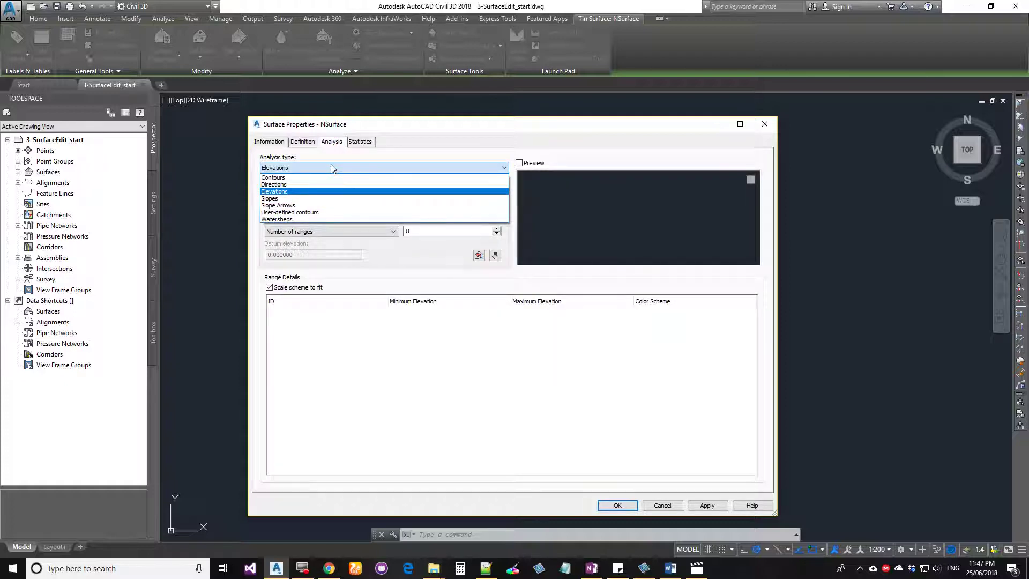
{"action": "left_click", "coordinate": [332, 168]}
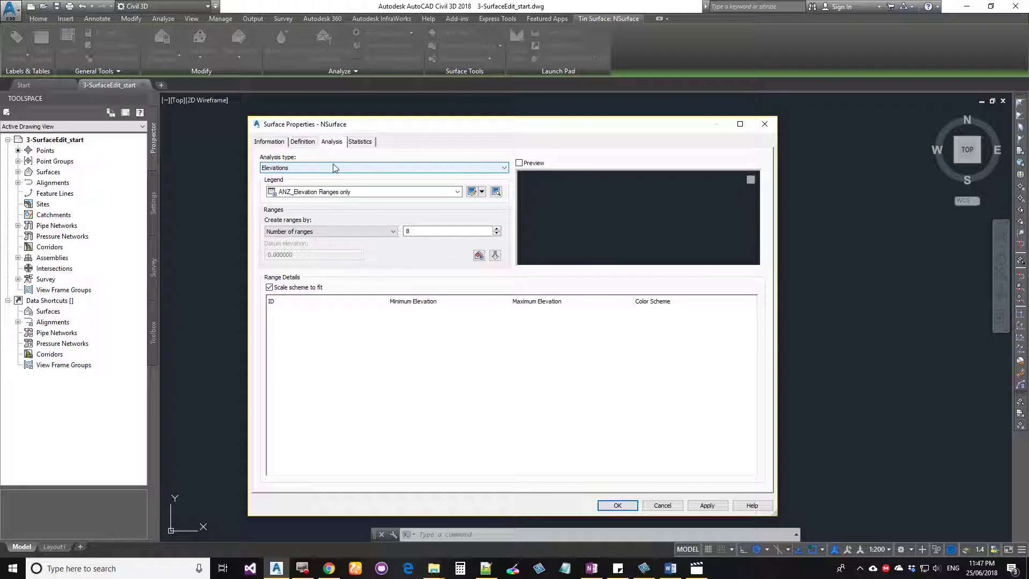
Expand the surface's General, Extended and TIN statistics to examine its points, elevations, areas, slopes and triangles.
{"action": "left_click", "coordinate": [358, 143]}
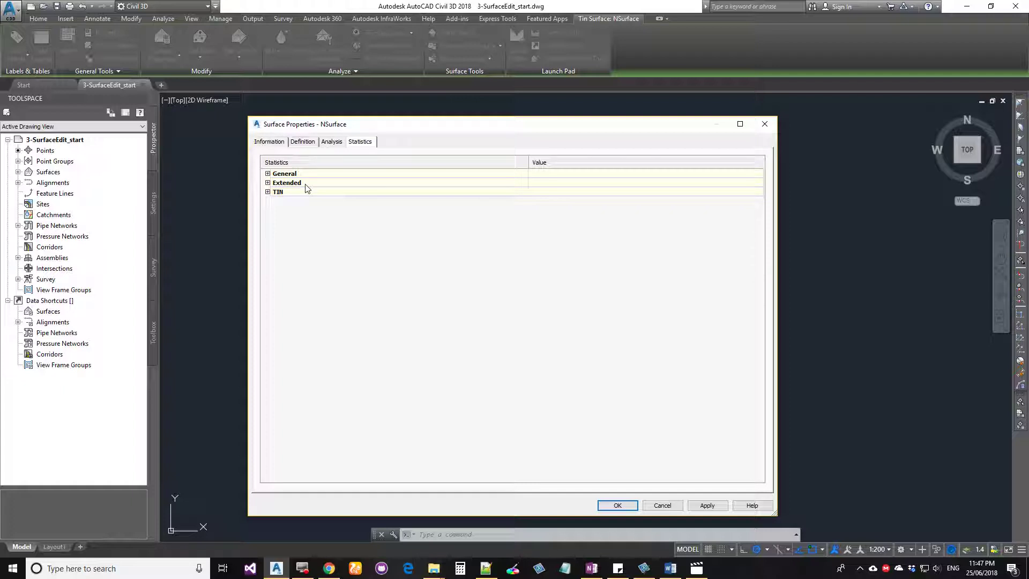
{"action": "left_click", "coordinate": [268, 174]}
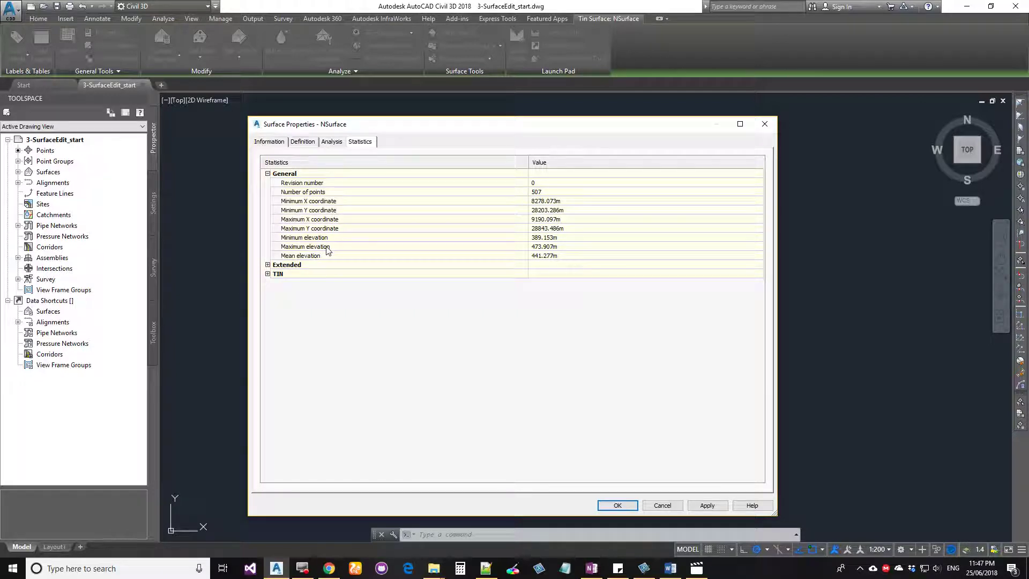
{"action": "left_click", "coordinate": [268, 265]}
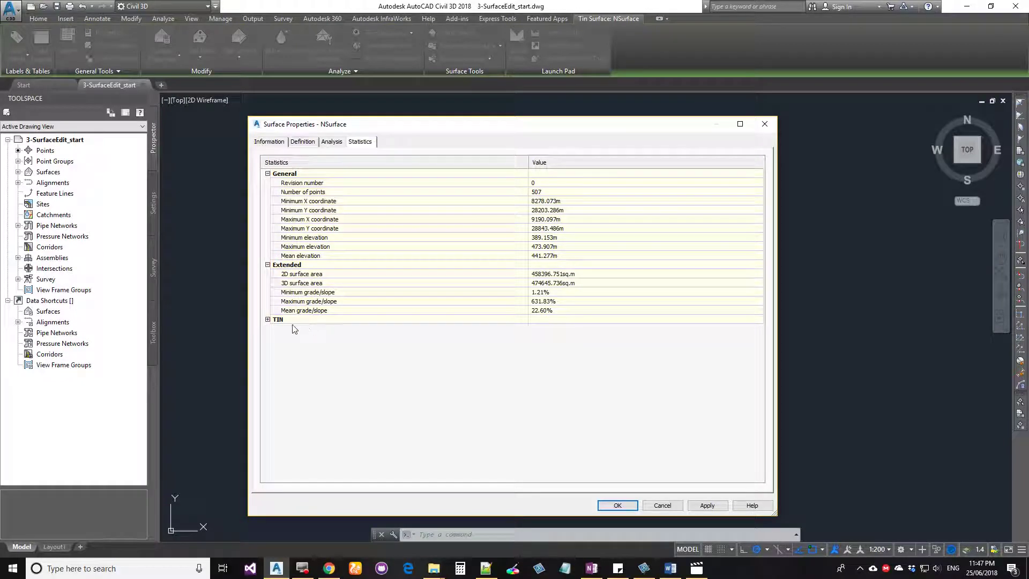
{"action": "left_click", "coordinate": [268, 319]}
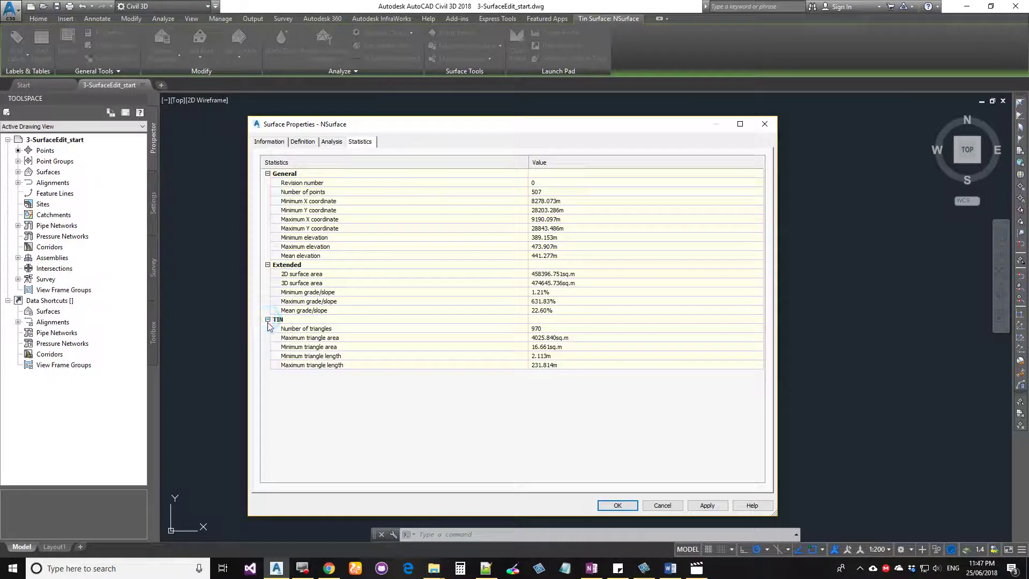
Copy the surface statistics to the clipboard, paste them into a blank Notepad document and select all the pasted text.
{"action": "right_click", "coordinate": [560, 222]}
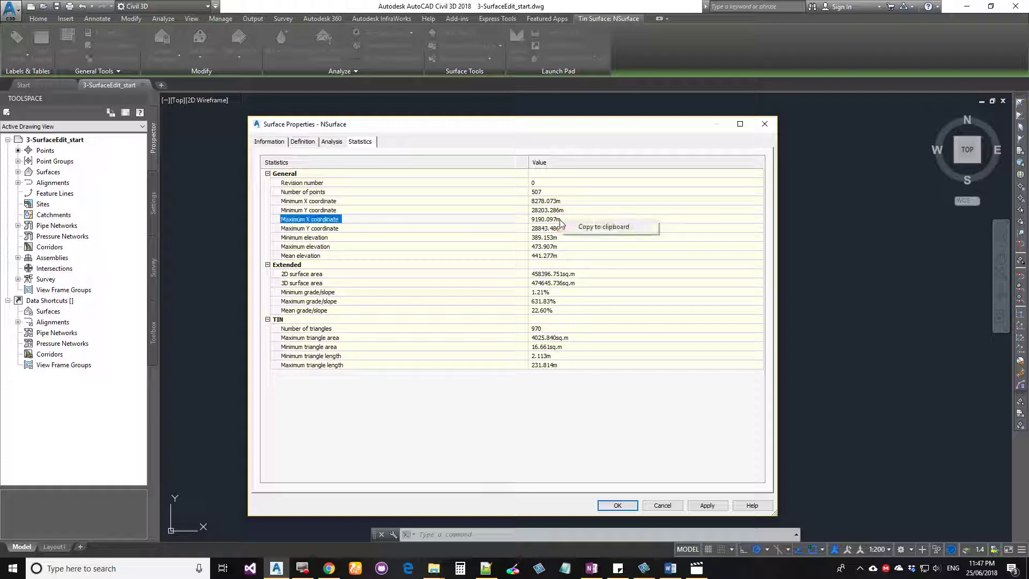
{"action": "left_click", "coordinate": [602, 226]}
{"action": "left_click", "coordinate": [565, 568]}
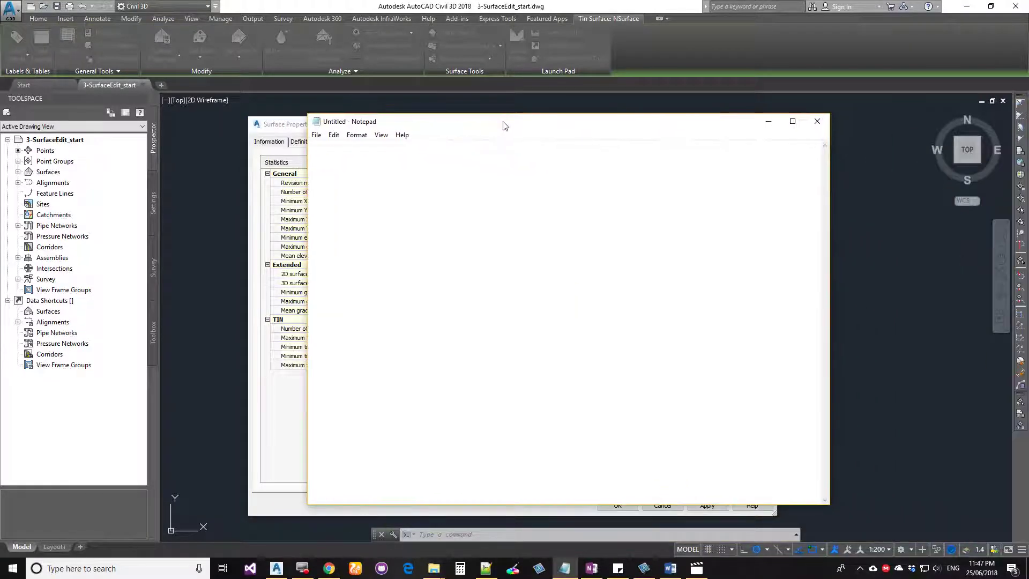
{"action": "type", "text": "General \tRevision number\t0 \tNumber of points\t507 \tMinimum X coordinate\t8278.073m \tMinimum Y coordinate\t28203.286m \tMaximum X coordinate\t9190.097m \tMaximum Y coordinate\t28843.486m \tMinimum elevation\t389.153m \tMaximum elevation\t473.907m \tMean elevation\t441.277m  Extended \t2D surface area\t458396.751sq.m \t3D surface area\t474645.736sq.m \tMinimum grade/slope\t1.21% \tMaximum grade/slope\t631.83% \tMean grade/slope\t22.60%  TIN \tNumber of triangles\t970 \tMaximum triangle area\t4025.840sq.m \tMinimum triangle area\t16.661sq.m \tMinimum triangle length\t2.113m \tMaximum triangle length\t231.814m"}
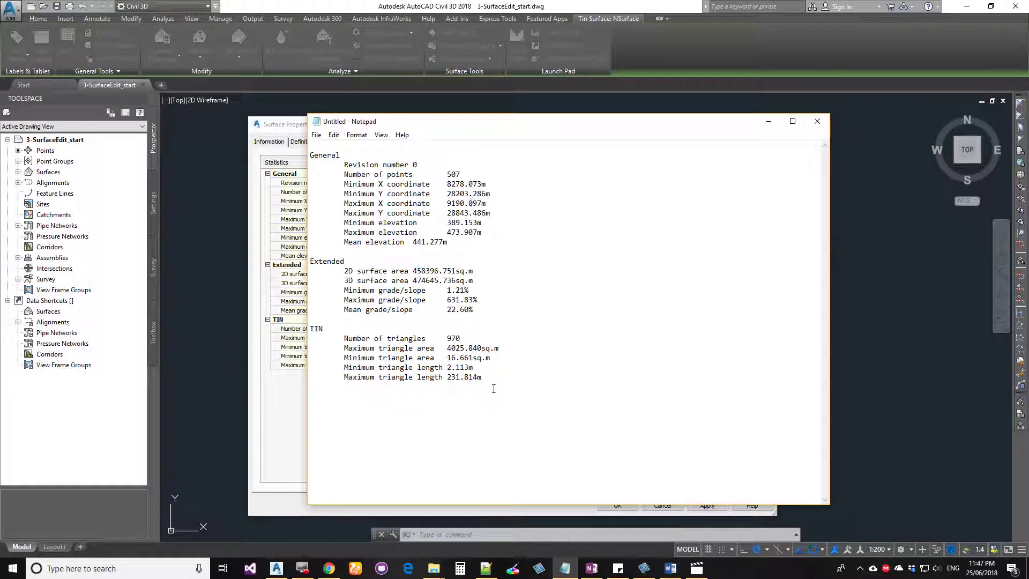
{"action": "key", "text": "ctrl+a"}
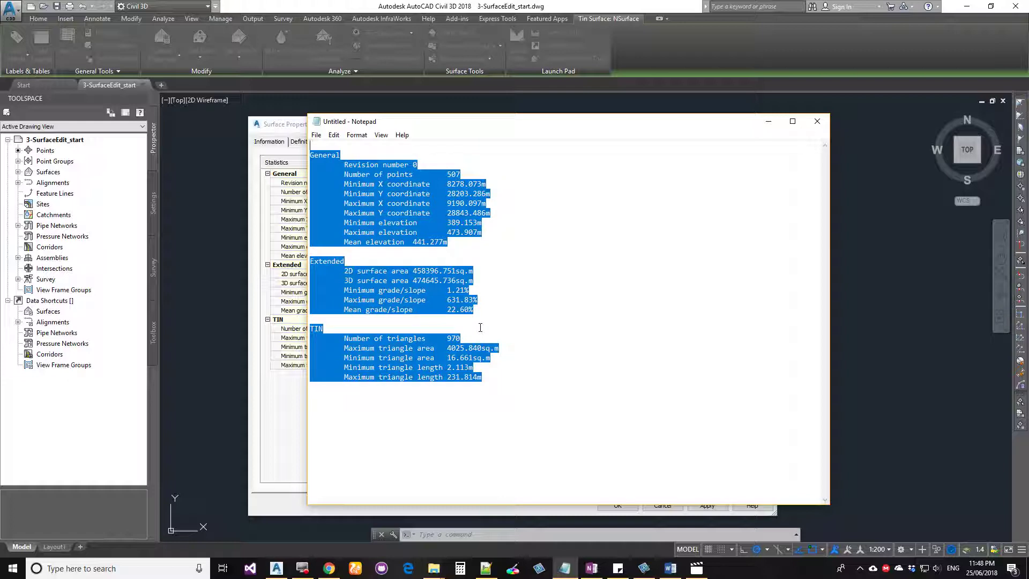
Close Notepad without saving the pasted statistics and dismiss the surface properties without applying changes.
{"action": "left_click", "coordinate": [817, 121]}
{"action": "left_click", "coordinate": [531, 283]}
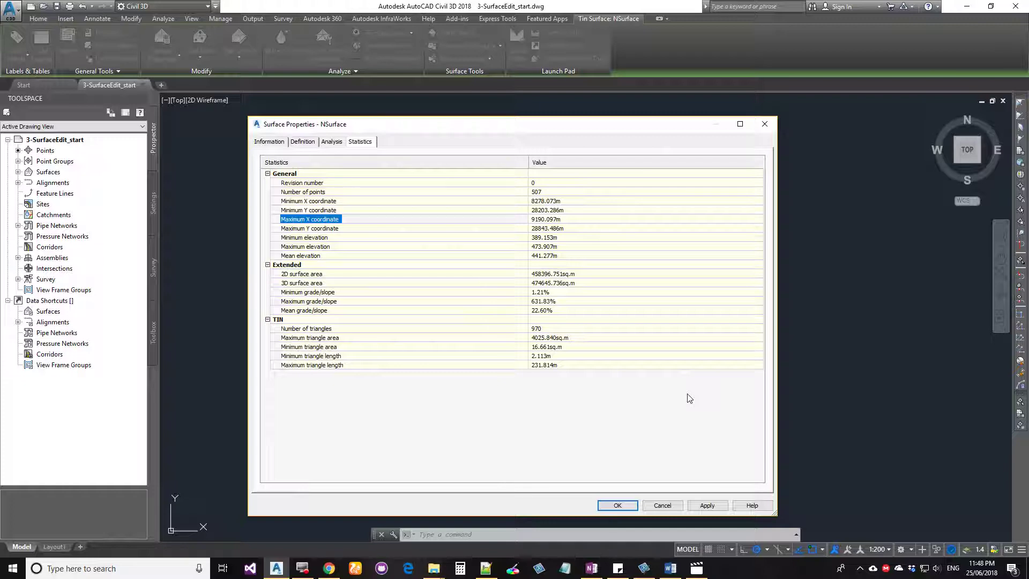
{"action": "left_click", "coordinate": [664, 507]}
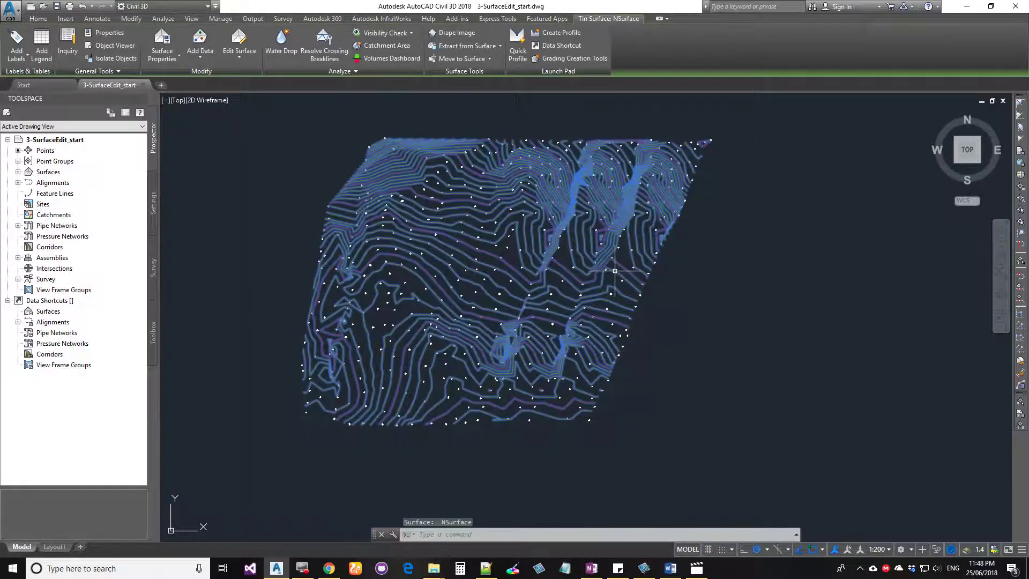
Hide the Toolspace and show it again.
{"action": "mouse_move", "coordinate": [615, 271]}
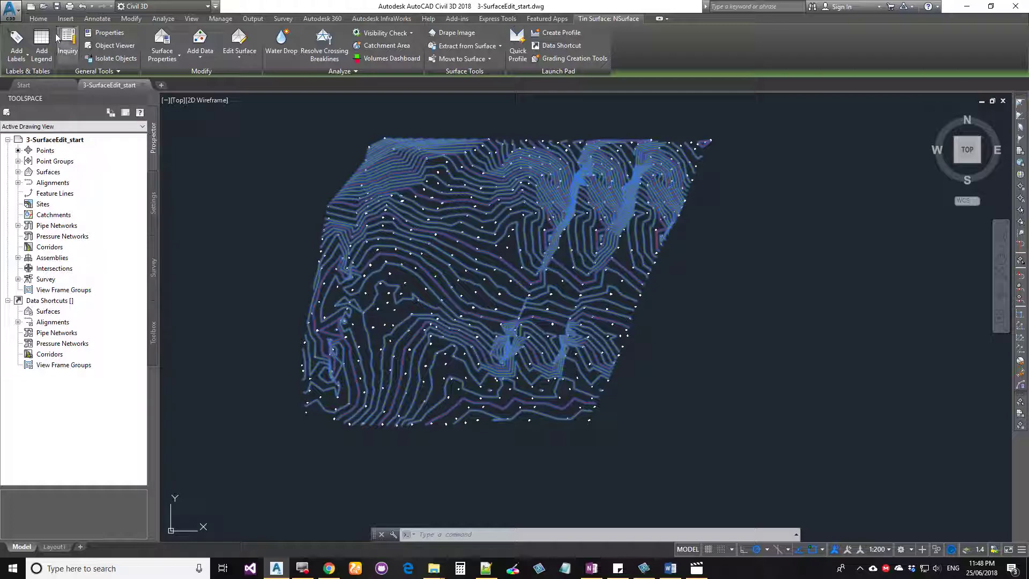
{"action": "left_click", "coordinate": [38, 18]}
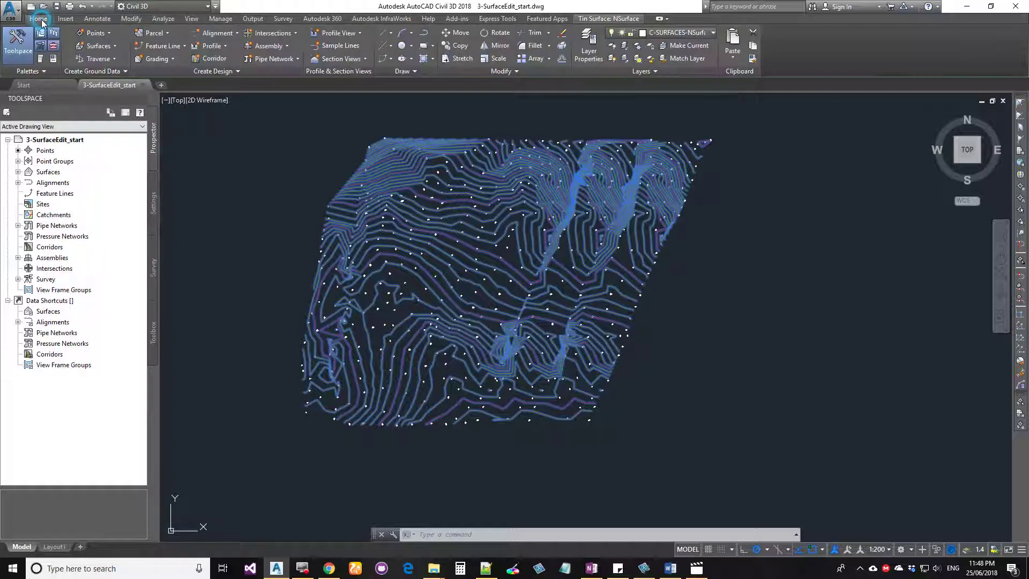
{"action": "left_click", "coordinate": [17, 41]}
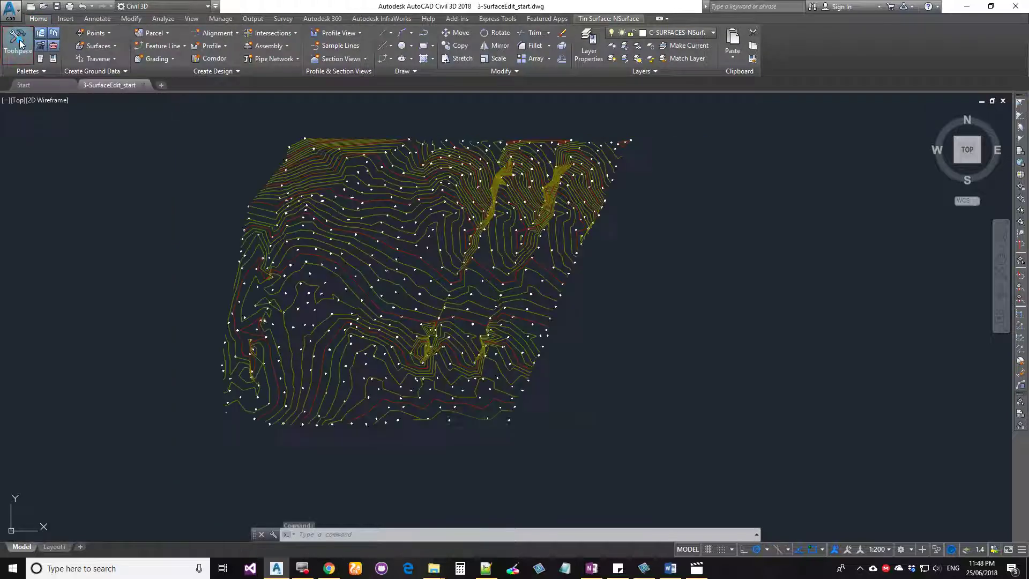
{"action": "left_click", "coordinate": [17, 41]}
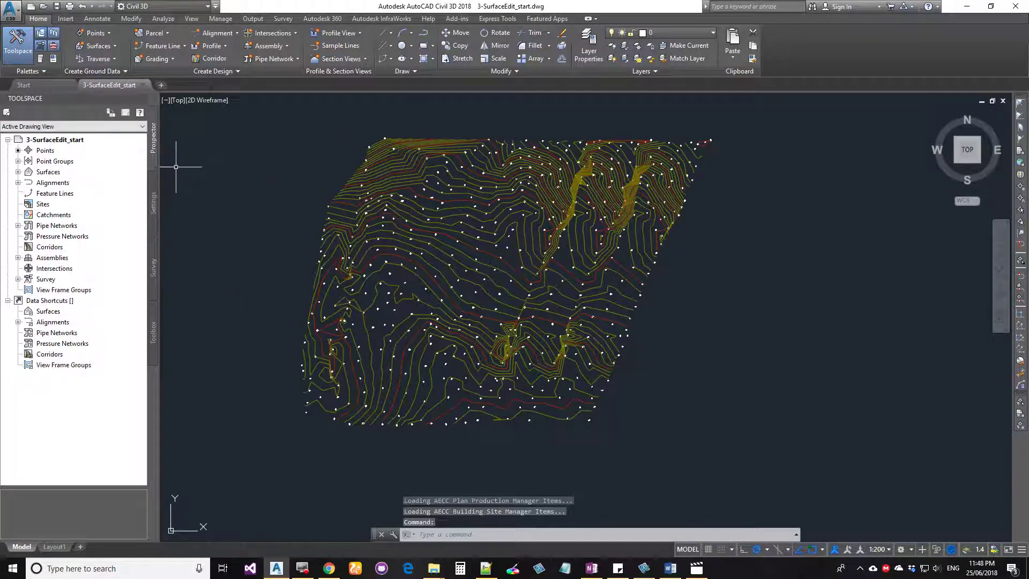
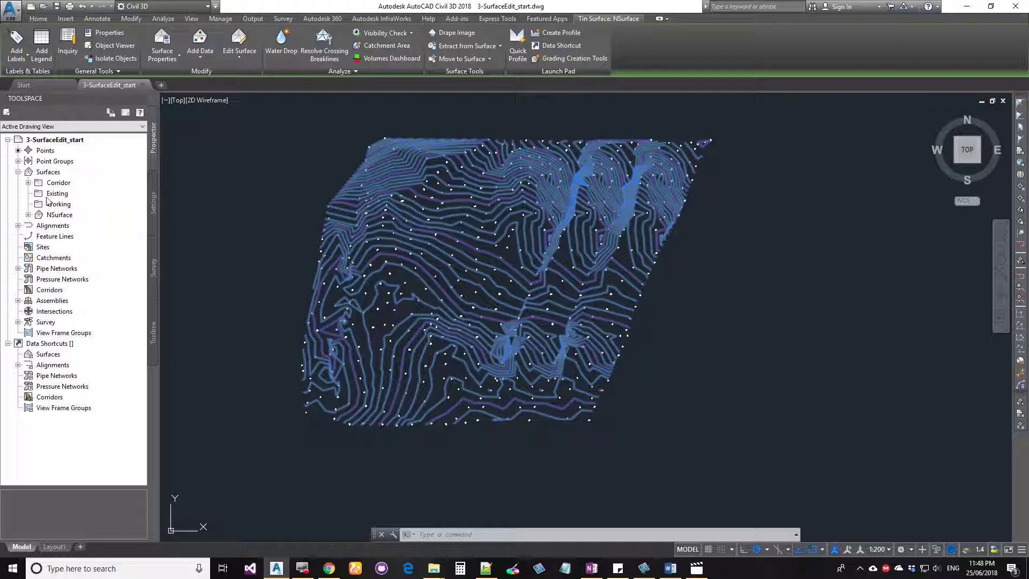
Expand NSurface with its Definition data, and the Corridor surface folder, to examine what each contains.
{"action": "left_click", "coordinate": [54, 216]}
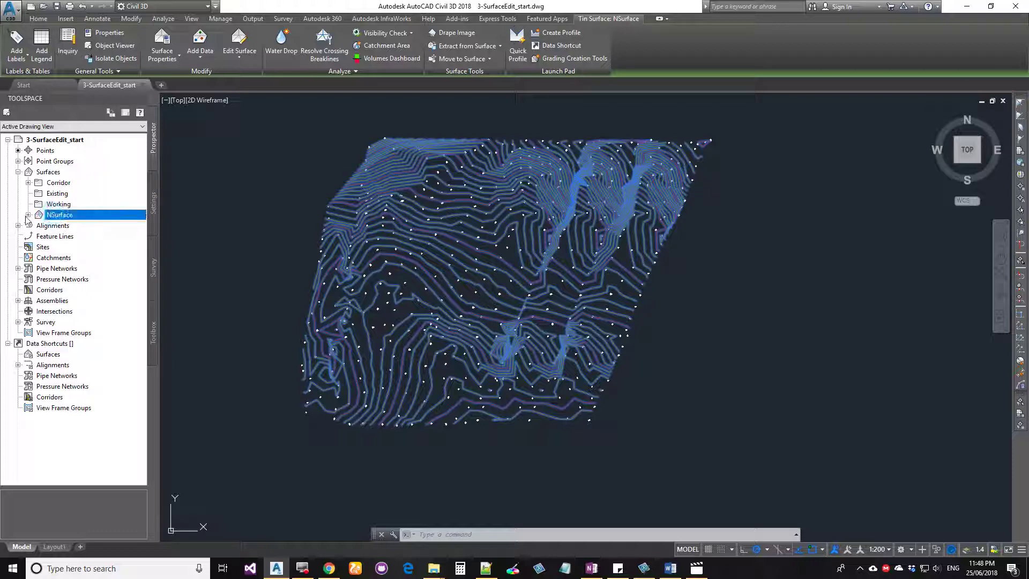
{"action": "left_click", "coordinate": [29, 214]}
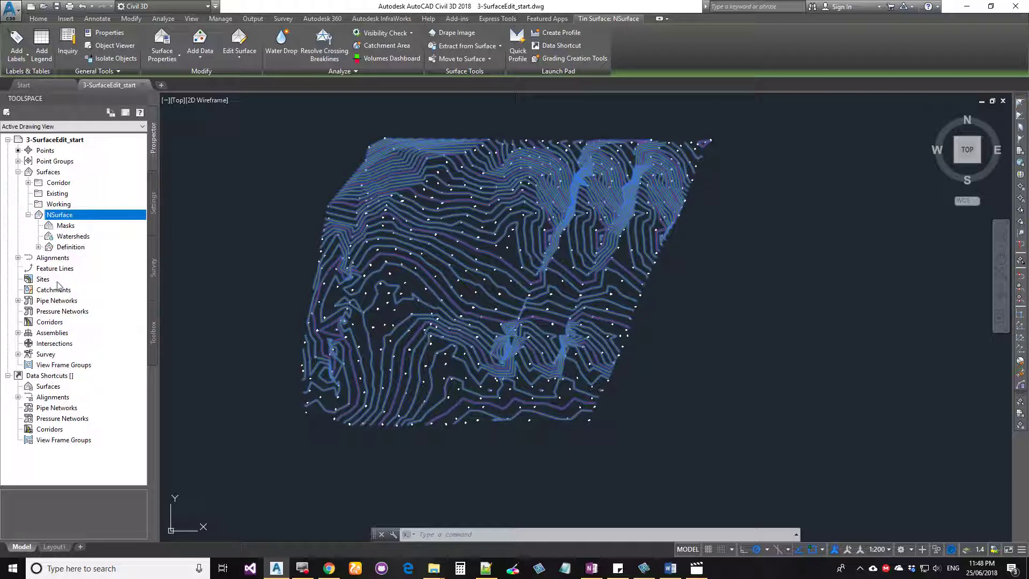
{"action": "left_click", "coordinate": [39, 247]}
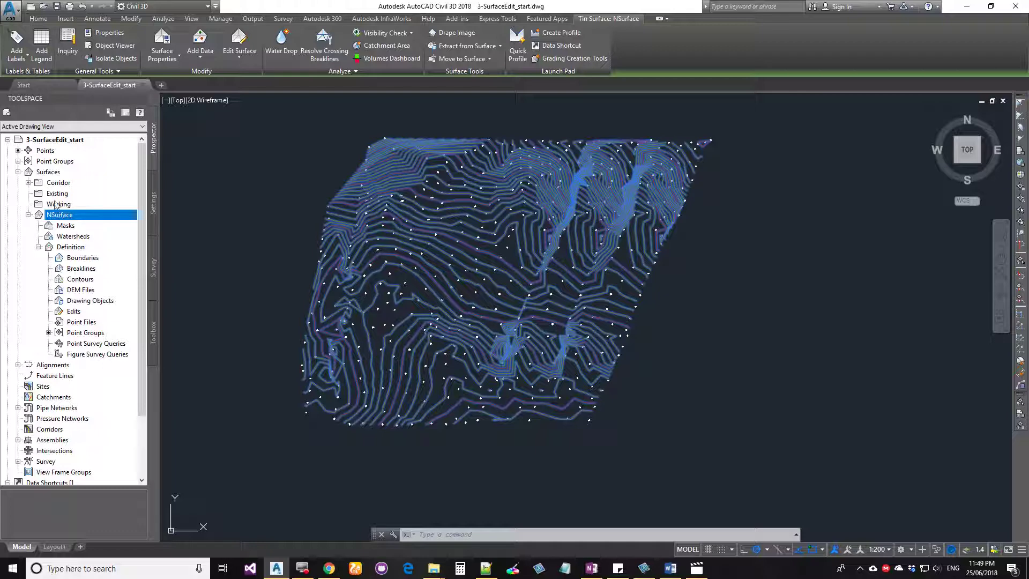
{"action": "left_click", "coordinate": [28, 183]}
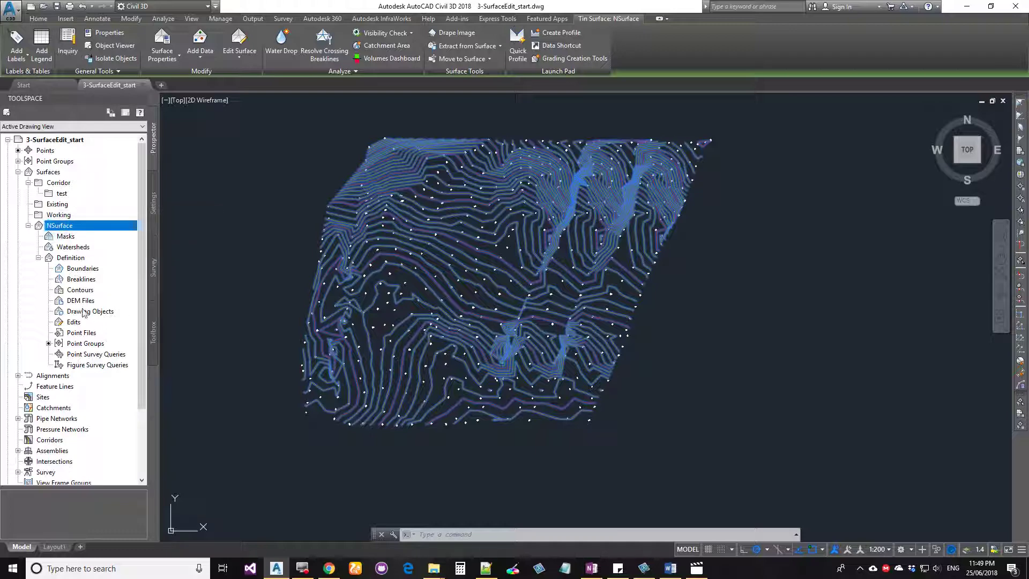
Examine the NSurface definition entries from Boundaries to Figure Survey Queries, returning to Boundaries.
{"action": "left_click", "coordinate": [68, 260]}
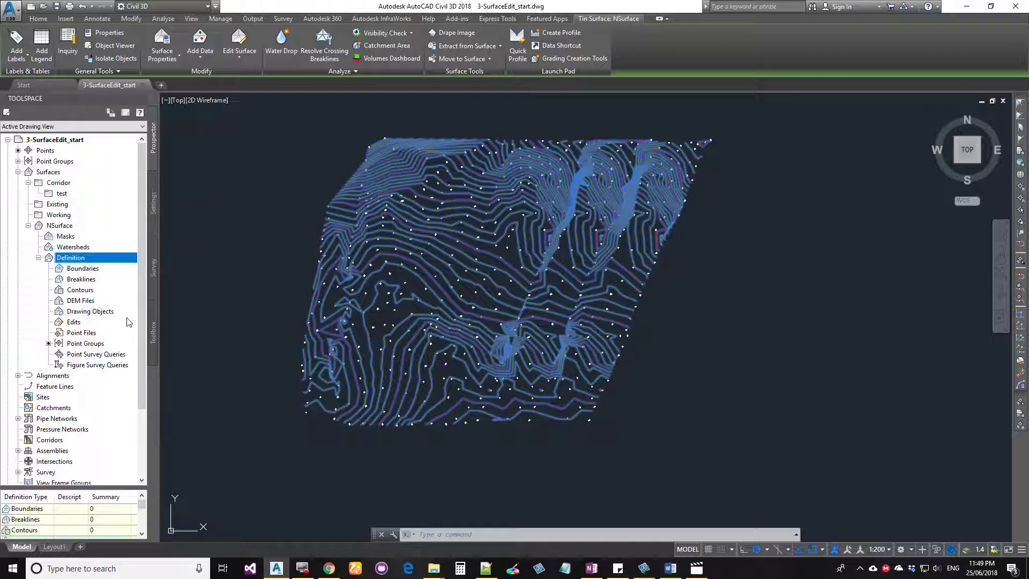
{"action": "left_click", "coordinate": [78, 272]}
{"action": "left_click", "coordinate": [80, 366]}
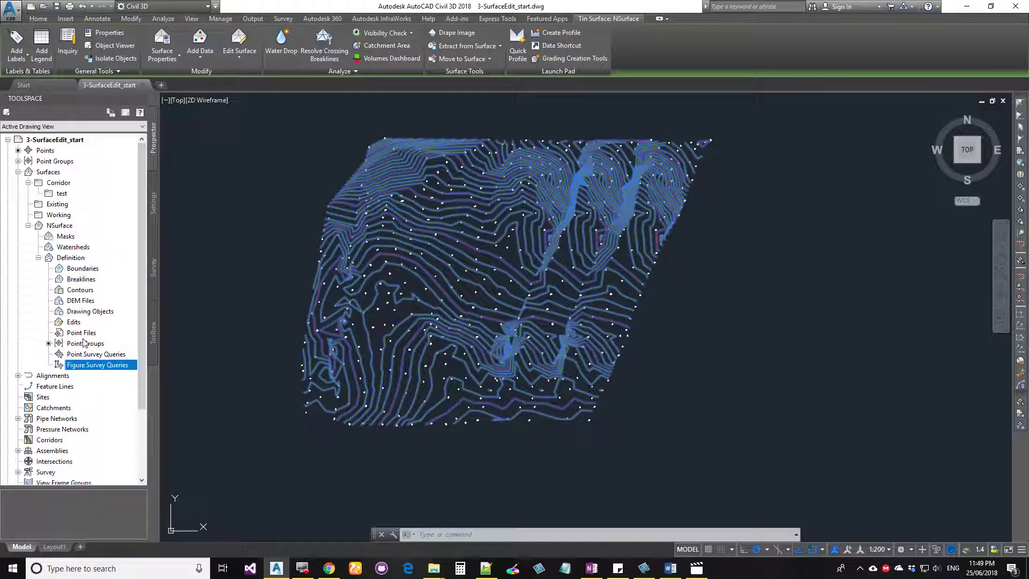
{"action": "left_click", "coordinate": [83, 268]}
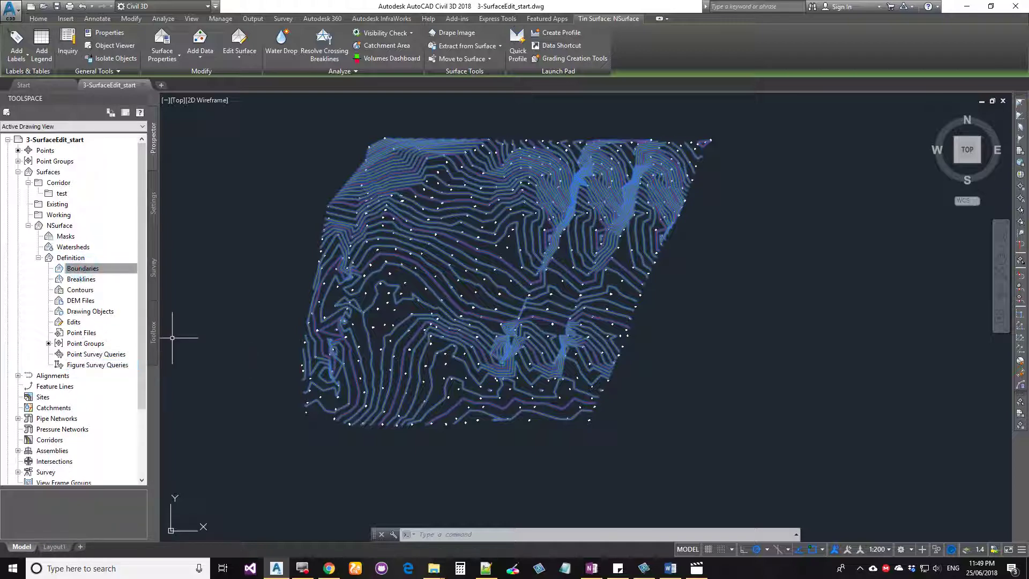
{"action": "left_click", "coordinate": [75, 271]}
{"action": "mouse_move", "coordinate": [385, 165]}
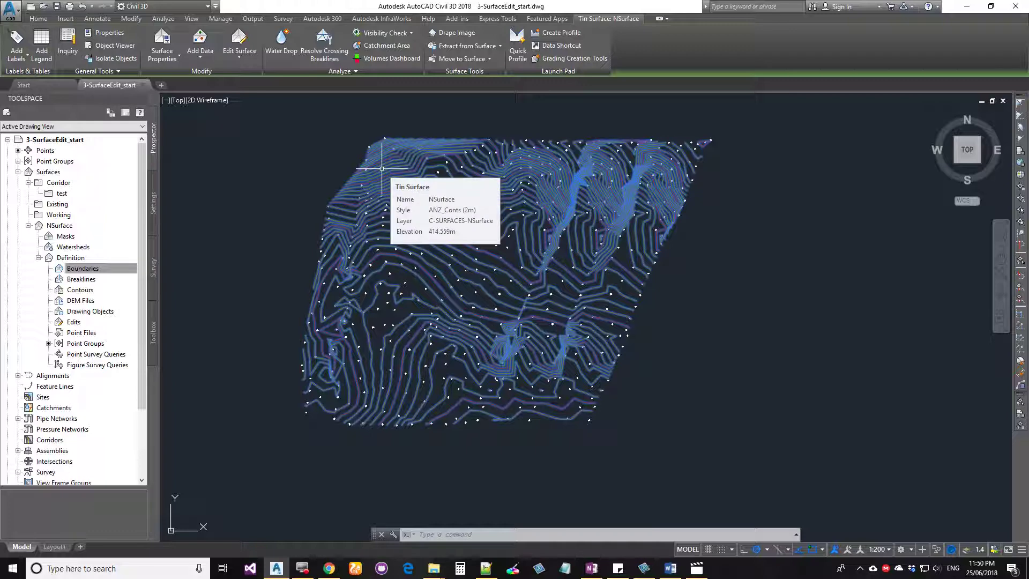
Set the NSurface surface style to ANZ_Triangulation (Cyan) in the surface properties and apply it.
{"action": "left_click", "coordinate": [162, 34]}
{"action": "left_click", "coordinate": [269, 142]}
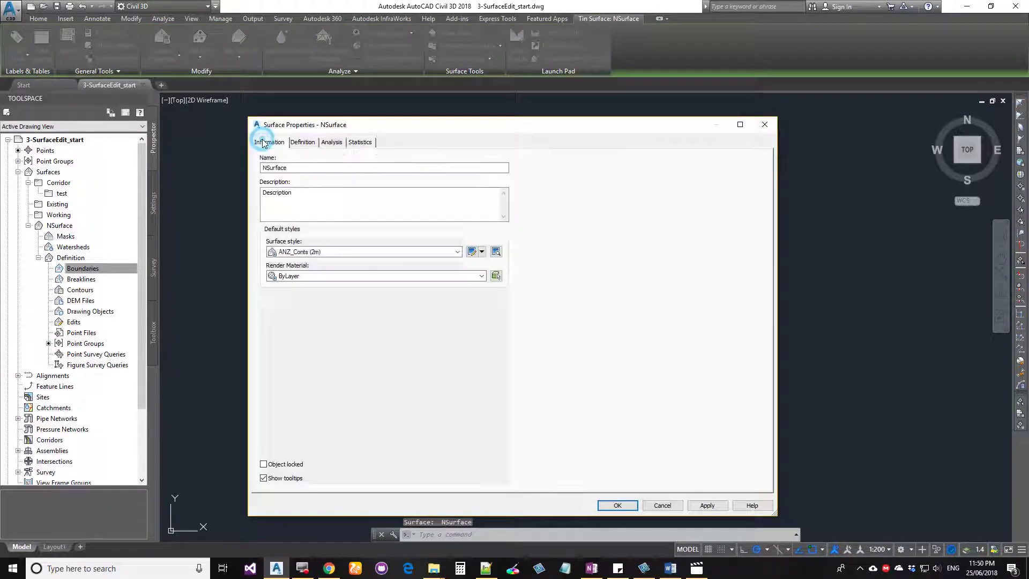
{"action": "left_click", "coordinate": [295, 251]}
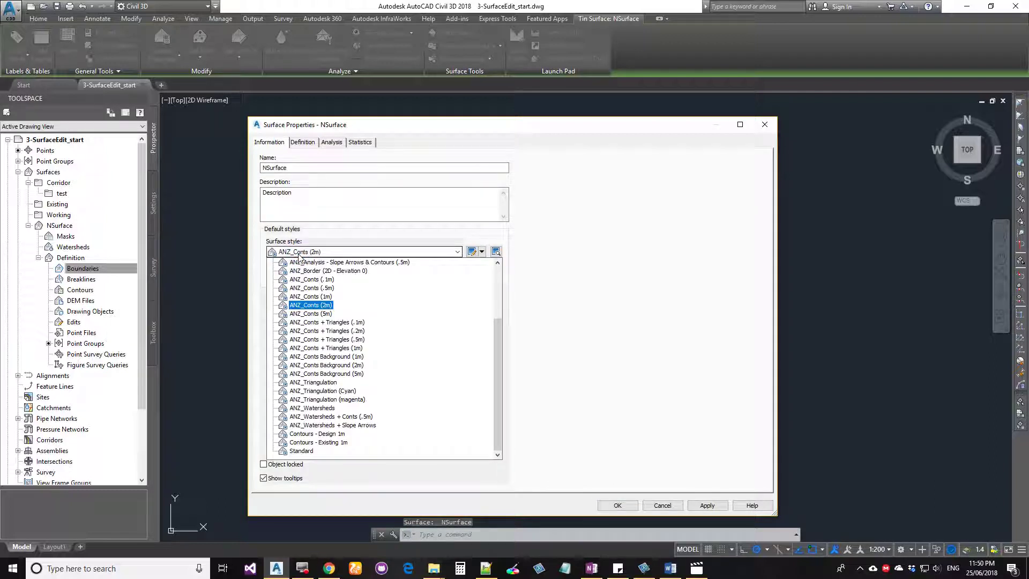
{"action": "left_click", "coordinate": [322, 391]}
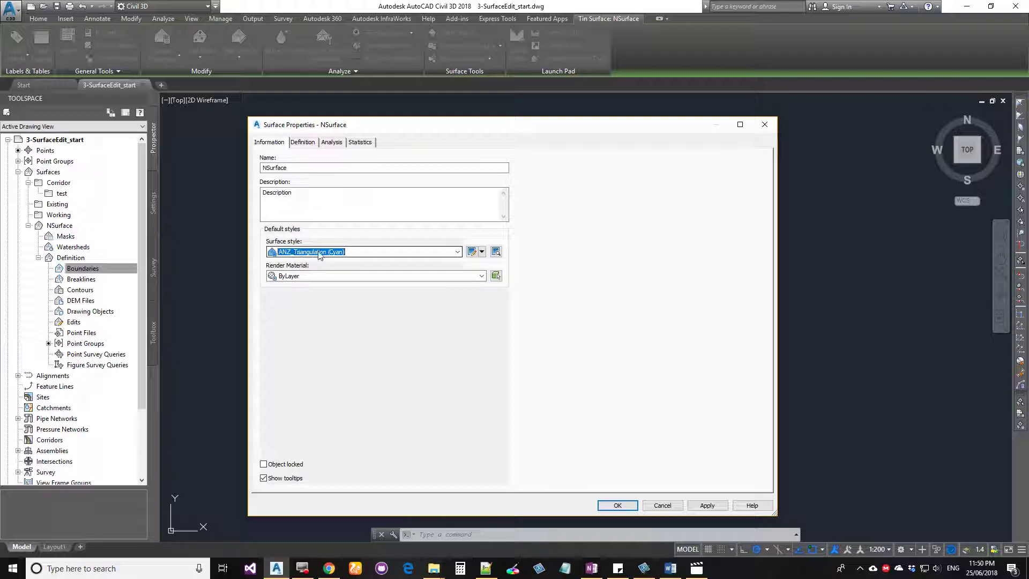
{"action": "left_click", "coordinate": [617, 505]}
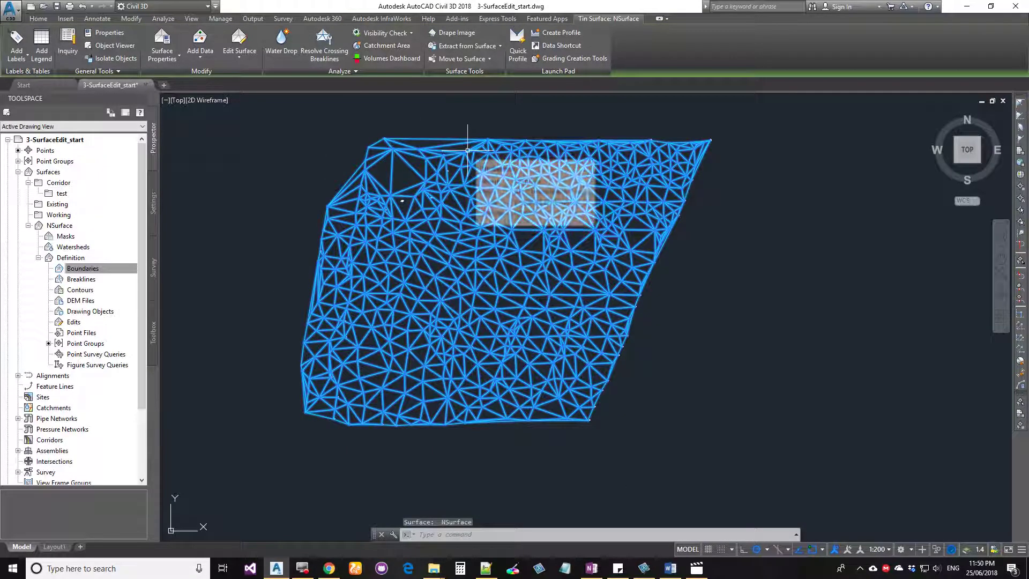
{"action": "right_click", "coordinate": [75, 272]}
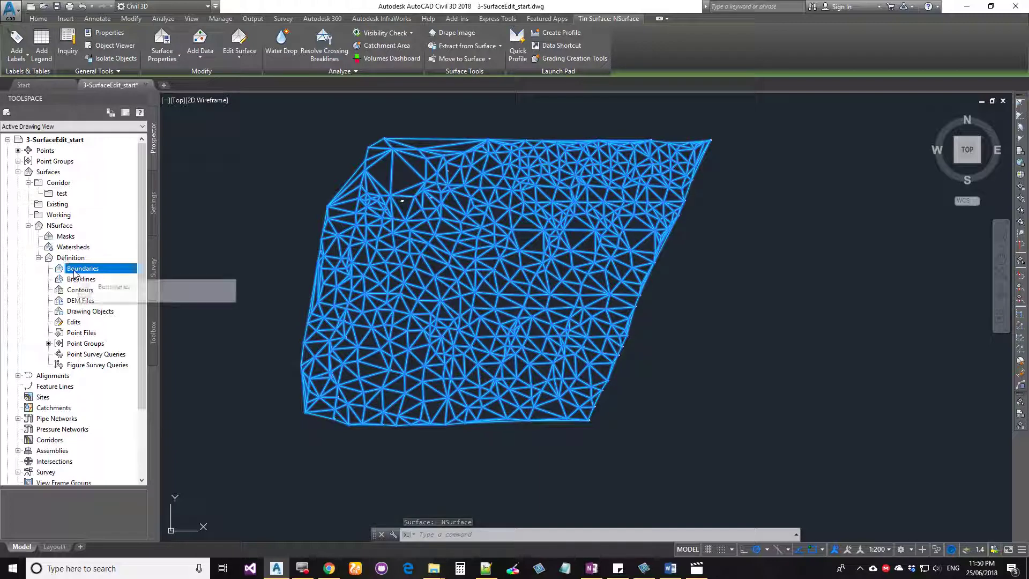
{"action": "left_click", "coordinate": [103, 277]}
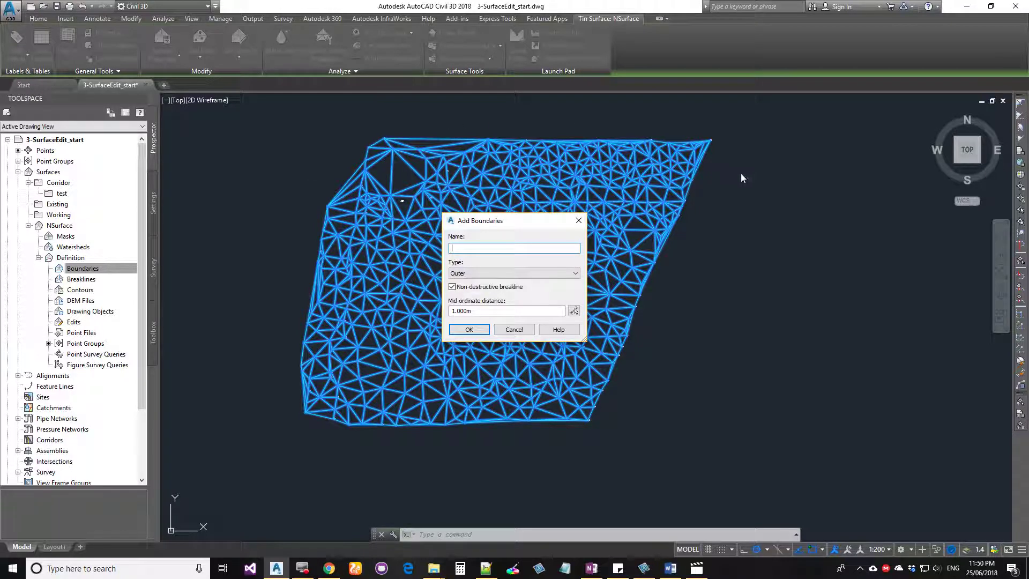
{"action": "left_click", "coordinate": [579, 220]}
Clear the selection of the NSurface surface.
{"action": "left_click", "coordinate": [311, 214]}
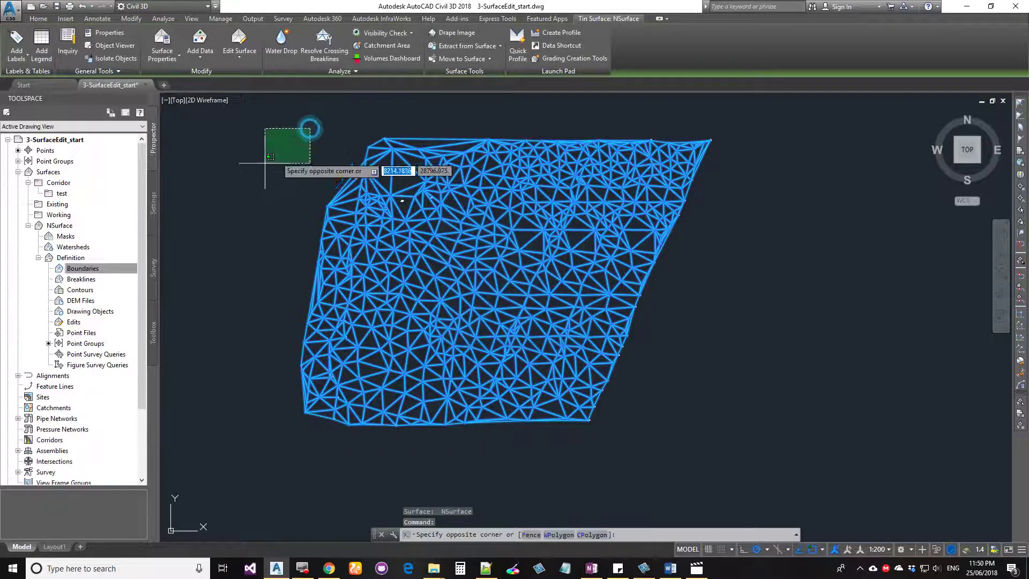
{"action": "left_click", "coordinate": [251, 171]}
{"action": "key", "text": "Escape"}
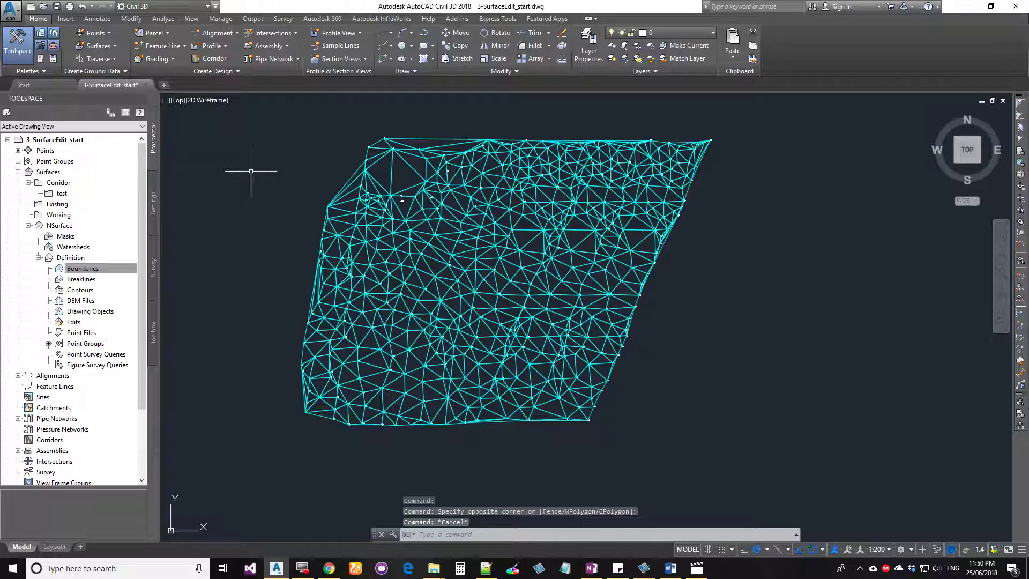
Start a polyline northwest of NSurface and run it past the north side to the northeast corner, dipping inside the edge near the northwest.
{"action": "type", "text": "p"}
{"action": "key", "text": "Return"}
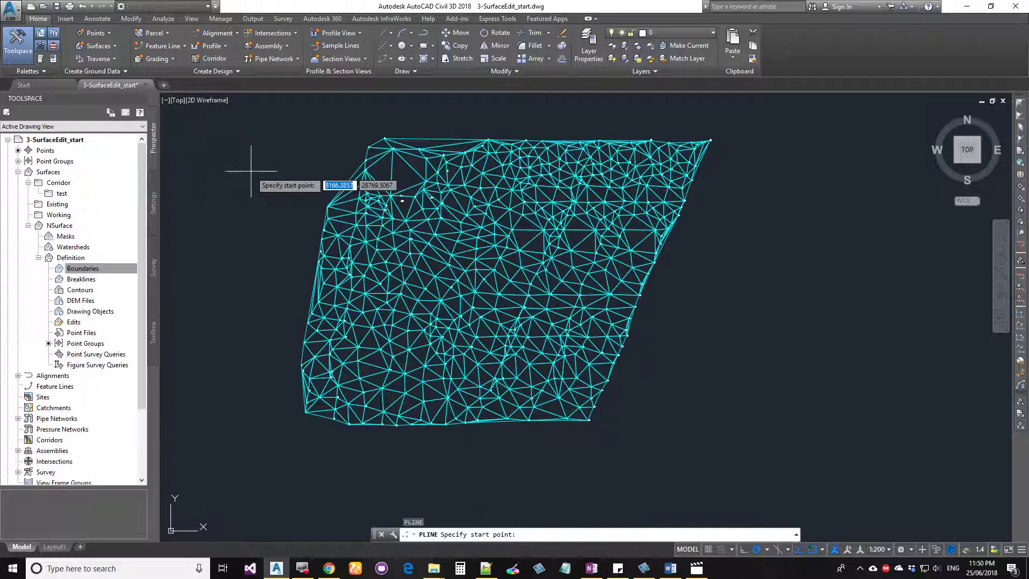
{"action": "left_click", "coordinate": [326, 131]}
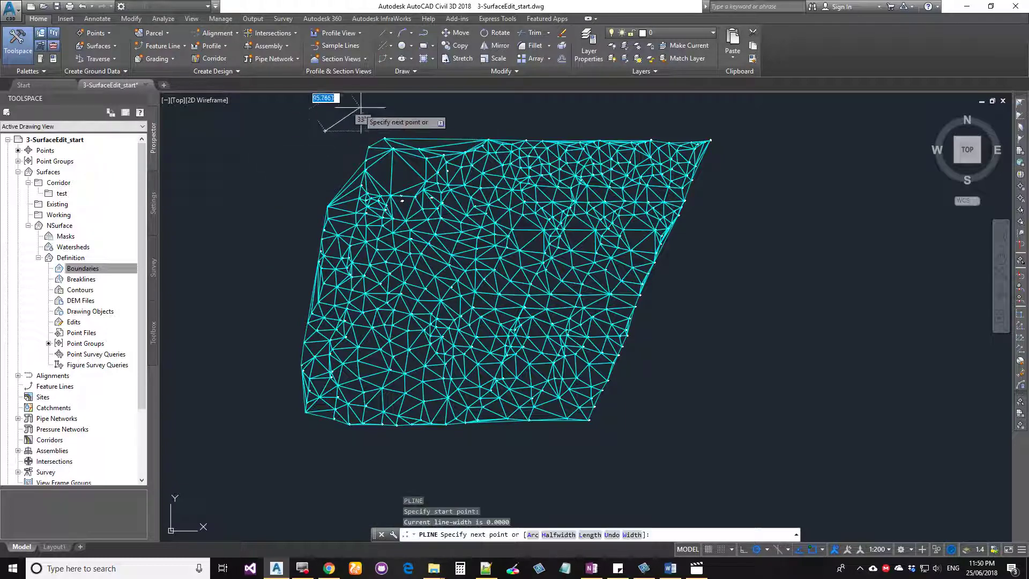
{"action": "left_click", "coordinate": [389, 104]}
{"action": "scroll", "coordinate": [418, 141], "scroll_direction": "up", "scroll_amount": 5}
{"action": "left_click", "coordinate": [435, 157]}
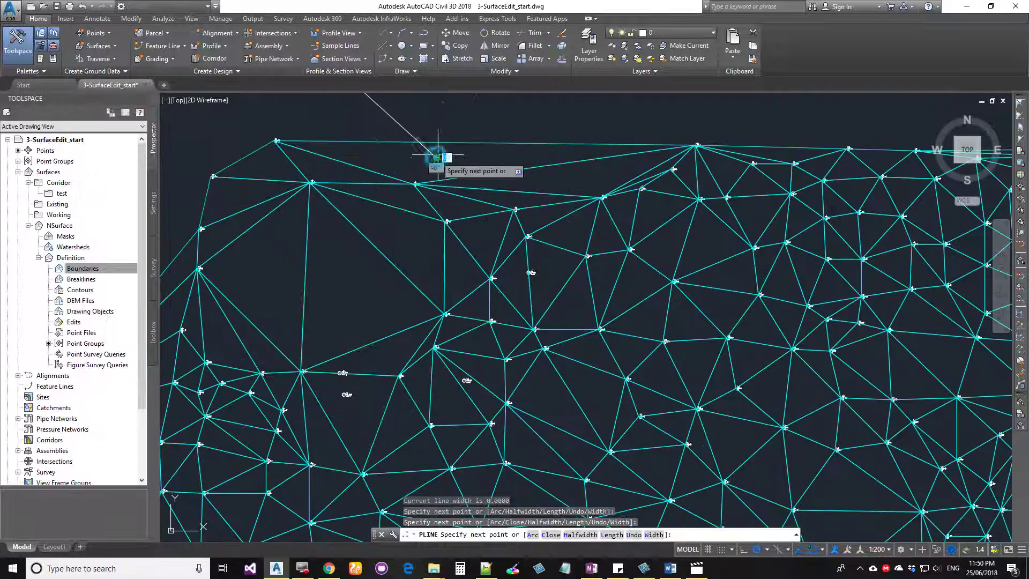
{"action": "left_click", "coordinate": [475, 105]}
{"action": "scroll", "coordinate": [493, 183], "scroll_direction": "down", "scroll_amount": 5}
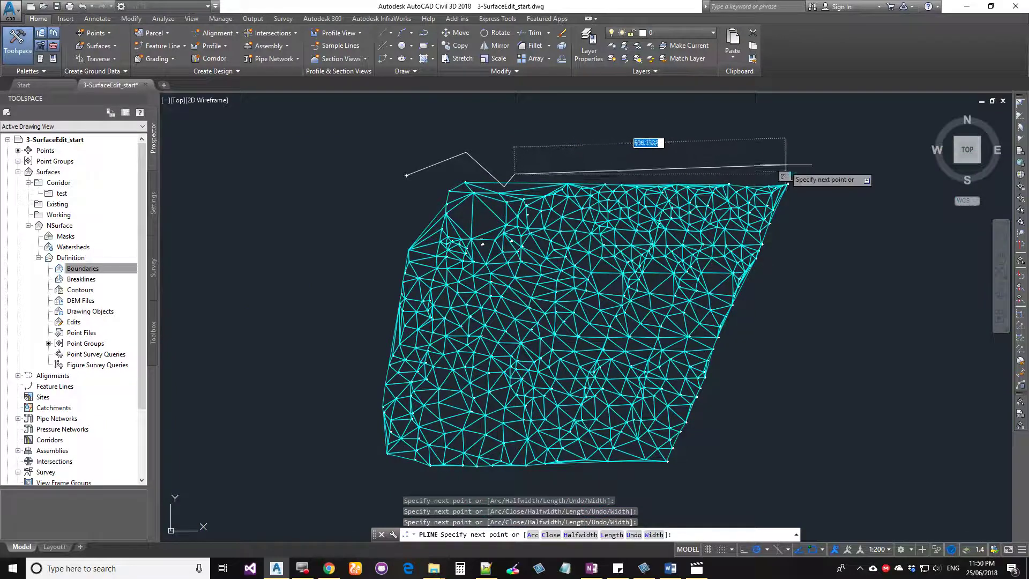
{"action": "left_click", "coordinate": [787, 165]}
Continue the polyline down outside the east side, with a small notch into the sliver triangles about midway along that edge.
{"action": "scroll", "coordinate": [786, 246], "scroll_direction": "up", "scroll_amount": 5}
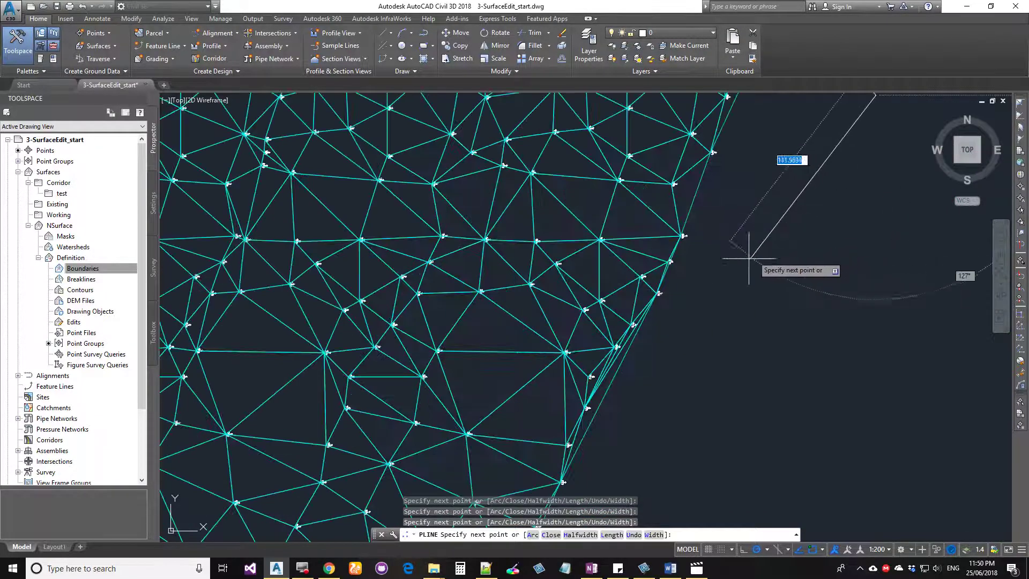
{"action": "scroll", "coordinate": [633, 365], "scroll_direction": "up", "scroll_amount": 4}
{"action": "left_click", "coordinate": [609, 371]}
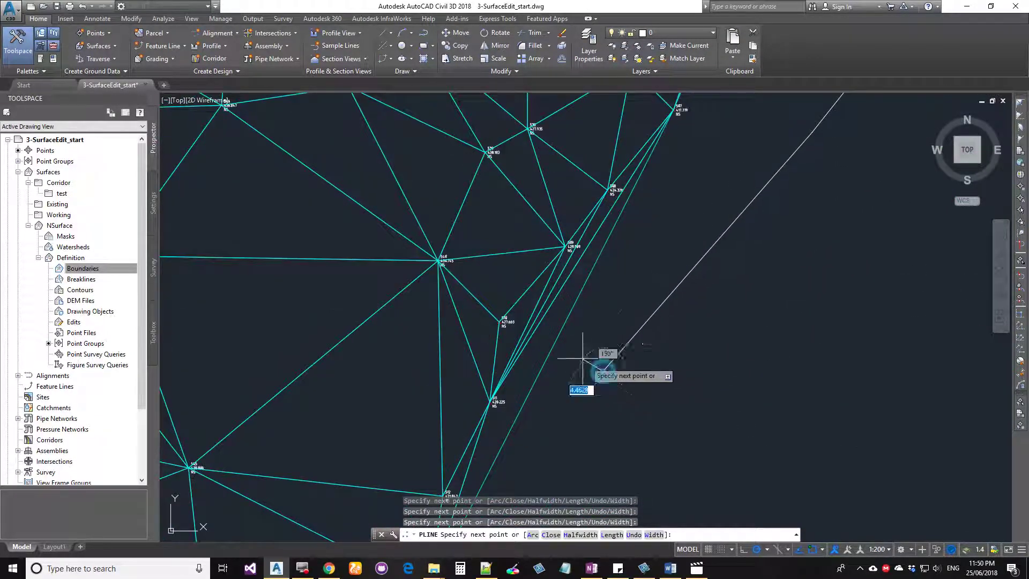
{"action": "scroll", "coordinate": [560, 338], "scroll_direction": "up", "scroll_amount": 4}
{"action": "left_click", "coordinate": [468, 289]}
{"action": "scroll", "coordinate": [545, 432], "scroll_direction": "down", "scroll_amount": 5}
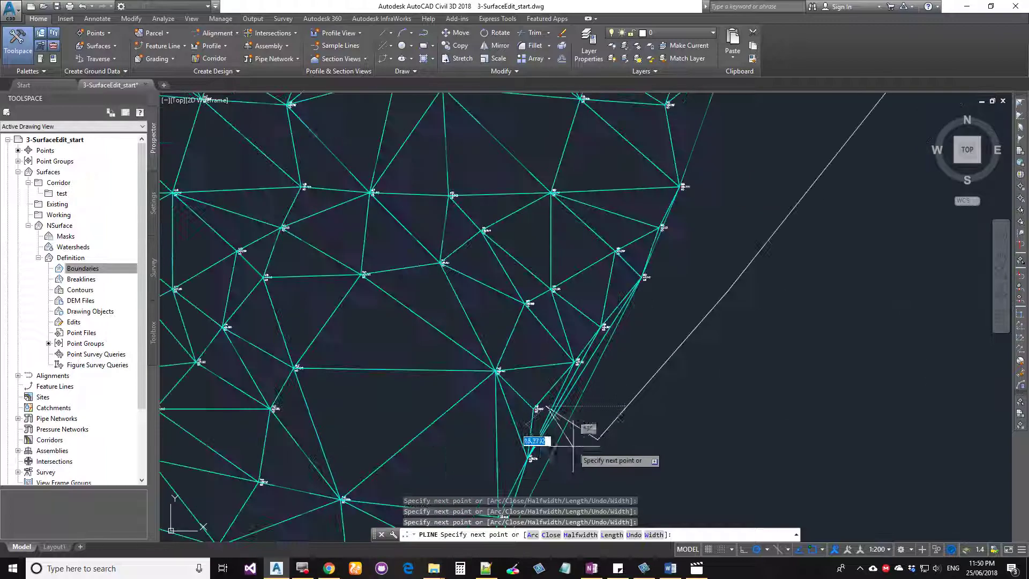
{"action": "left_click", "coordinate": [613, 475]}
{"action": "scroll", "coordinate": [616, 375], "scroll_direction": "up", "scroll_amount": 3}
{"action": "scroll", "coordinate": [611, 343], "scroll_direction": "down", "scroll_amount": 5}
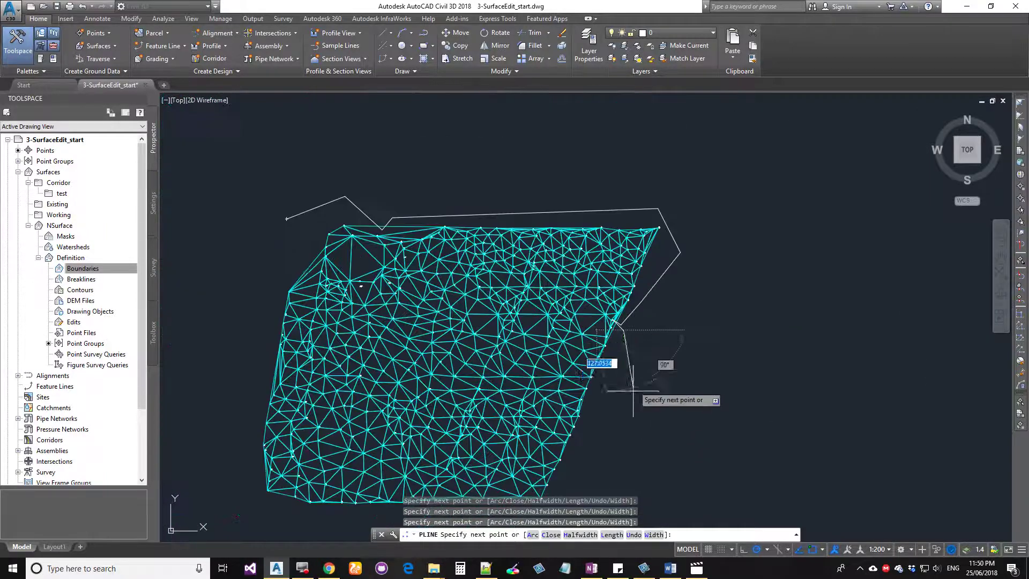
Continue the polyline around the outside of the surface's southeast corner, south side and southwest corner.
{"action": "left_click", "coordinate": [582, 429]}
{"action": "scroll", "coordinate": [614, 312], "scroll_direction": "up", "scroll_amount": 3}
{"action": "left_click", "coordinate": [583, 398]}
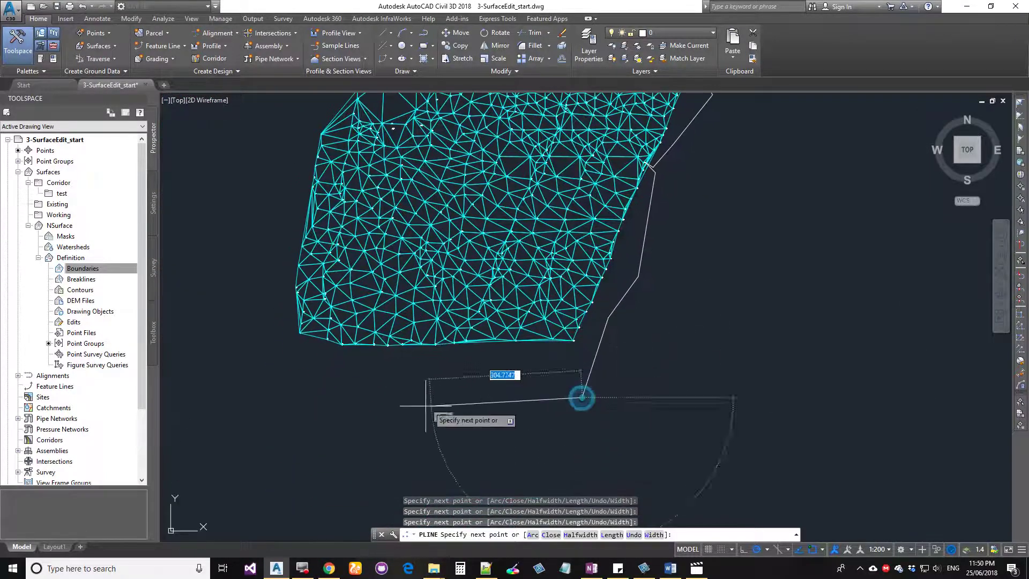
{"action": "left_click", "coordinate": [414, 406]}
{"action": "left_click", "coordinate": [255, 373]}
{"action": "left_click", "coordinate": [267, 239]}
Notch the polyline into the narrow triangles on the west edge, continue it north outside the surface and close it.
{"action": "scroll", "coordinate": [322, 262], "scroll_direction": "up", "scroll_amount": 6}
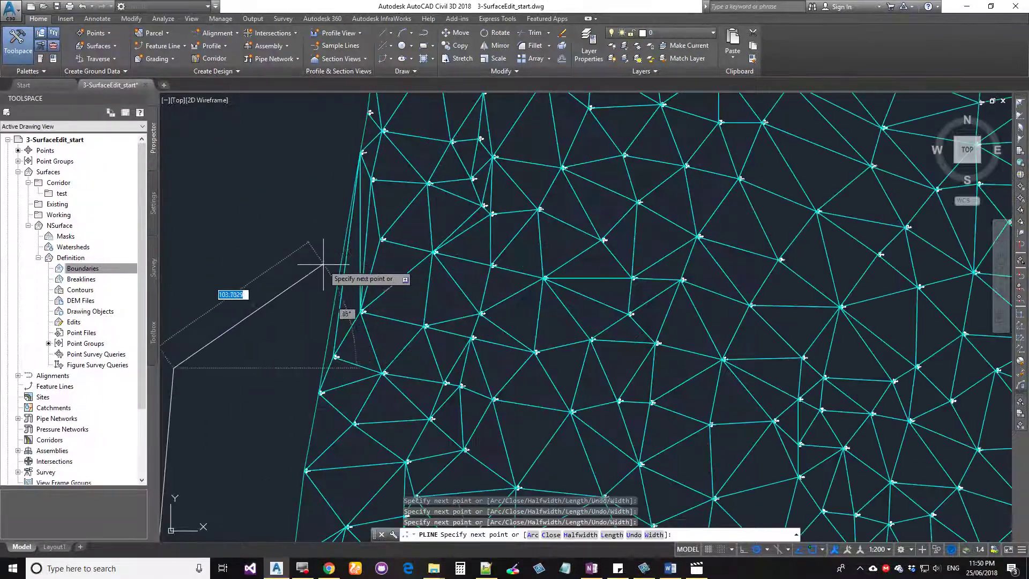
{"action": "scroll", "coordinate": [432, 236], "scroll_direction": "down", "scroll_amount": 6}
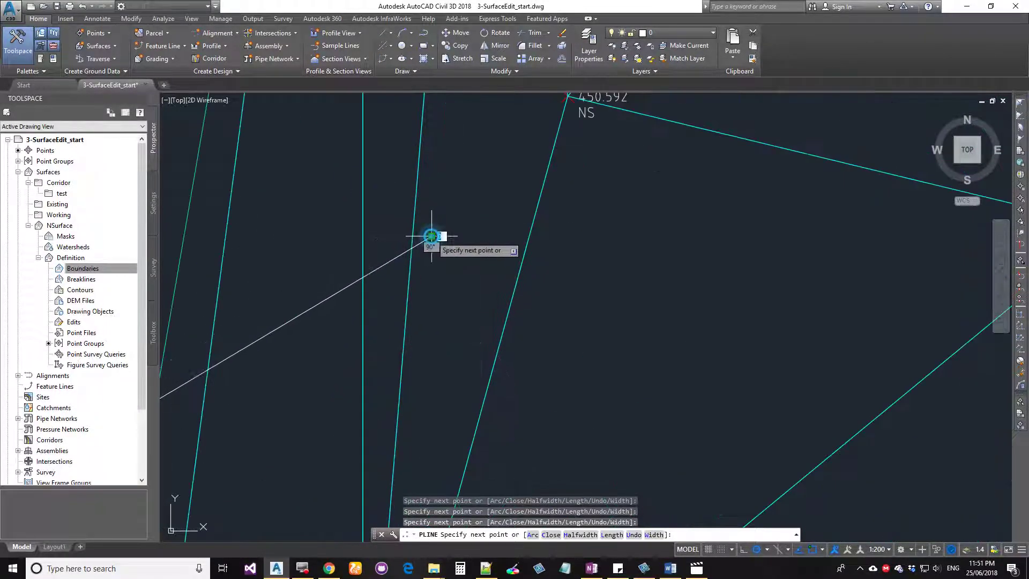
{"action": "middle_click_drag", "start_coordinate": [322, 202], "coordinate": [372, 402]}
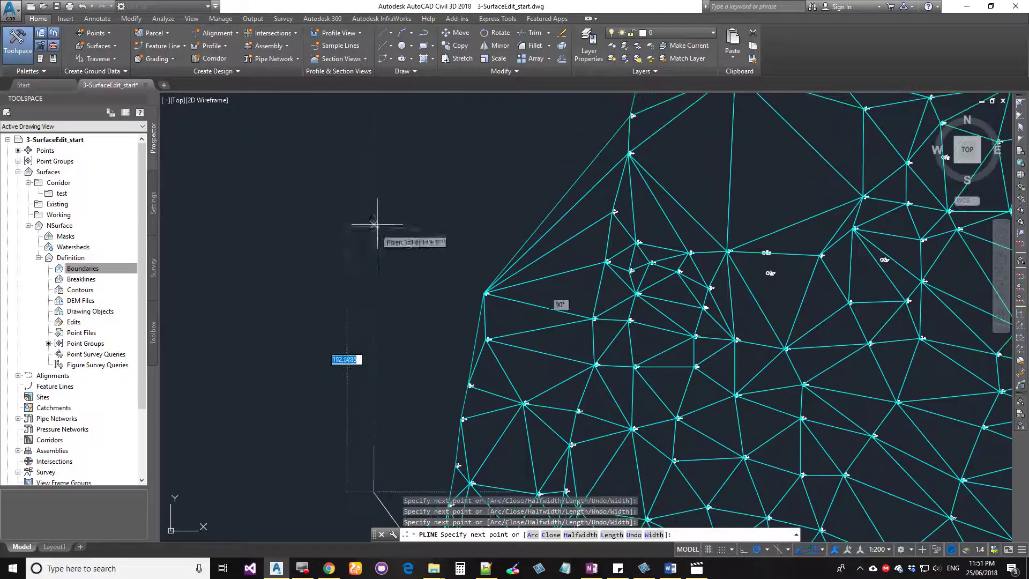
{"action": "scroll", "coordinate": [368, 311], "scroll_direction": "down", "scroll_amount": 5}
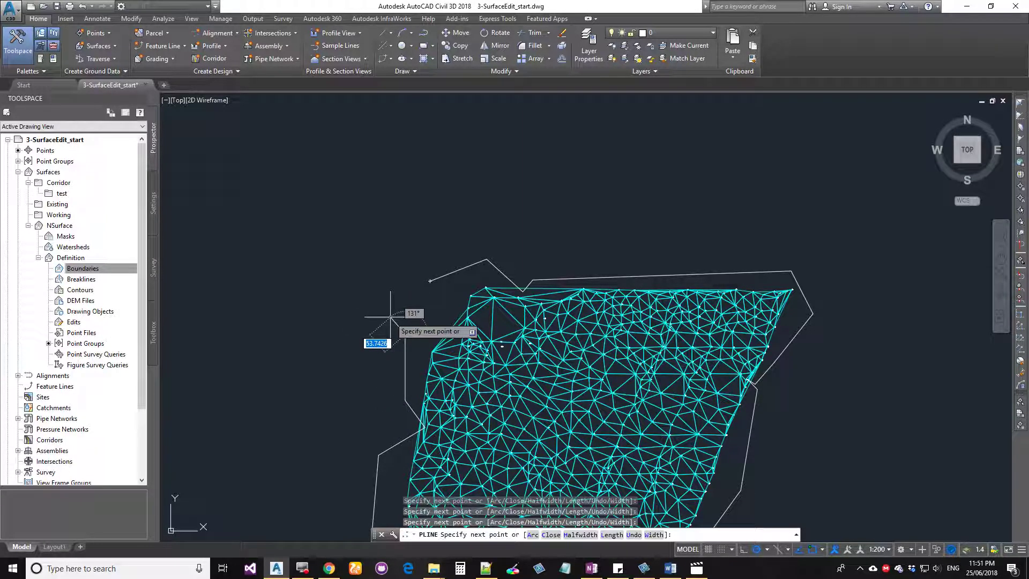
{"action": "type", "text": "c"}
{"action": "key", "text": "Return"}
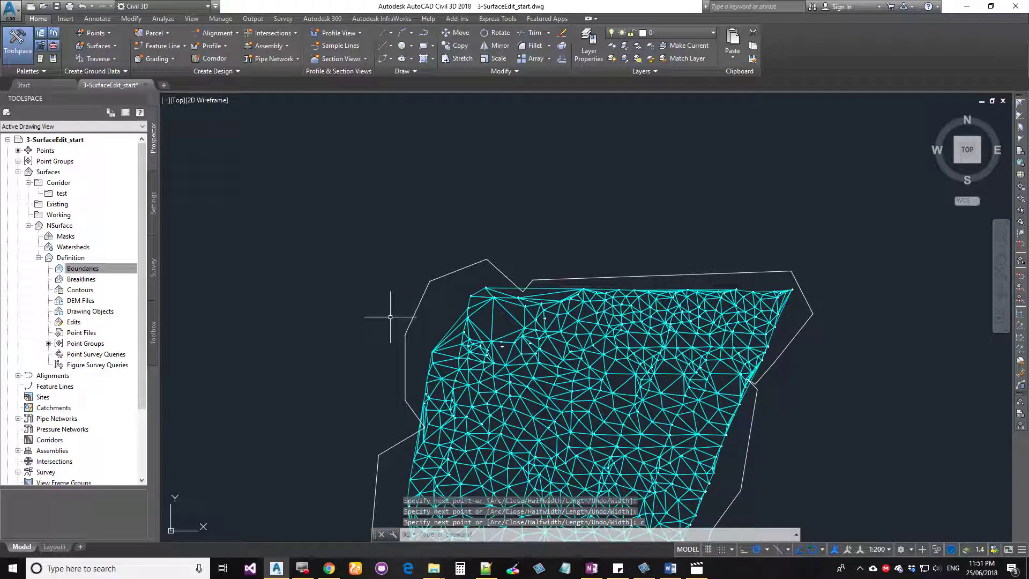
Add the closed polyline to NSurface as an Outer type boundary named Outer, with Non-destructive breakline turned off.
{"action": "left_click", "coordinate": [87, 268]}
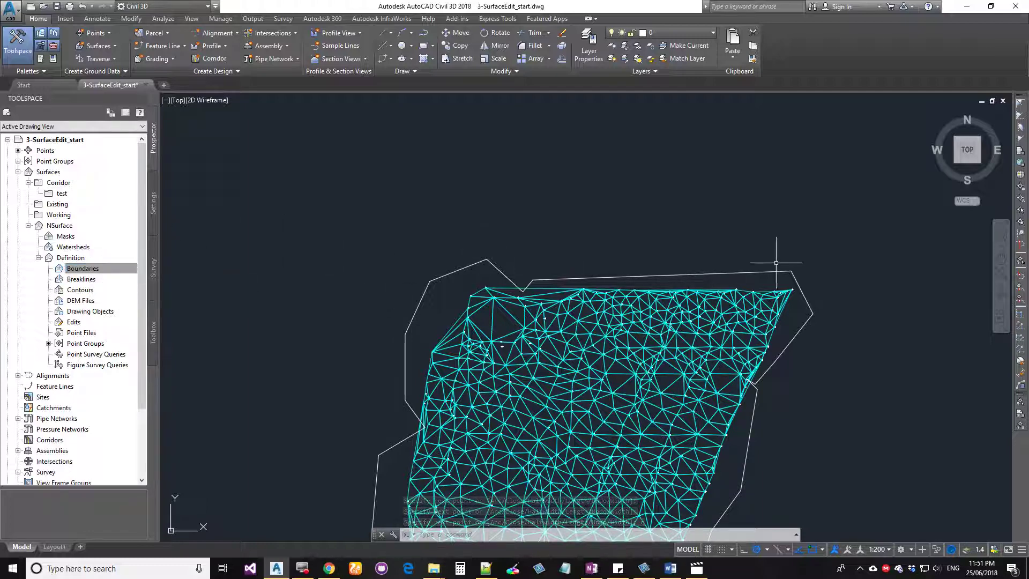
{"action": "right_click", "coordinate": [81, 271]}
{"action": "left_click", "coordinate": [101, 274]}
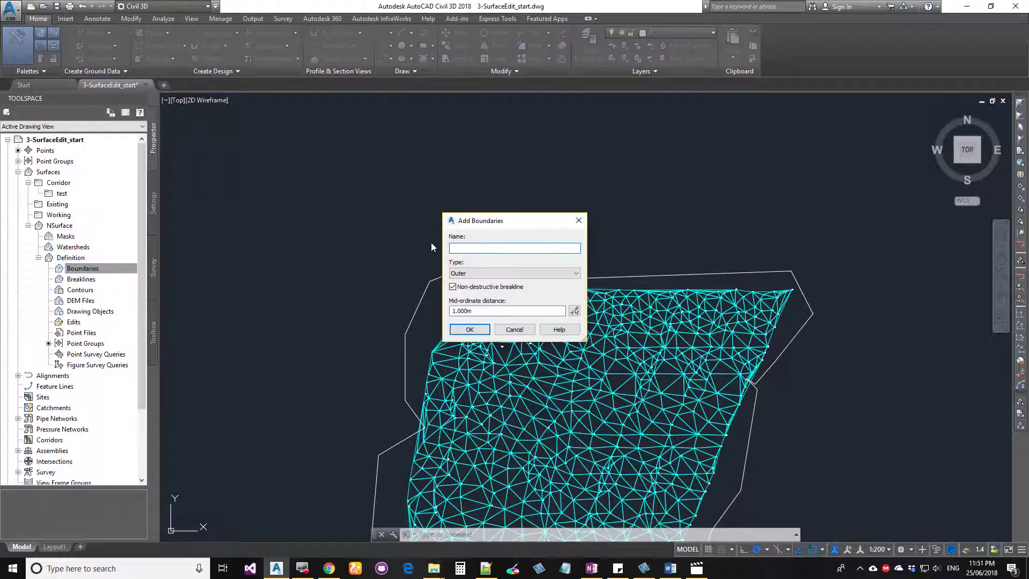
{"action": "type", "text": "OP"}
{"action": "left_click_drag", "start_coordinate": [500, 222], "coordinate": [289, 136]}
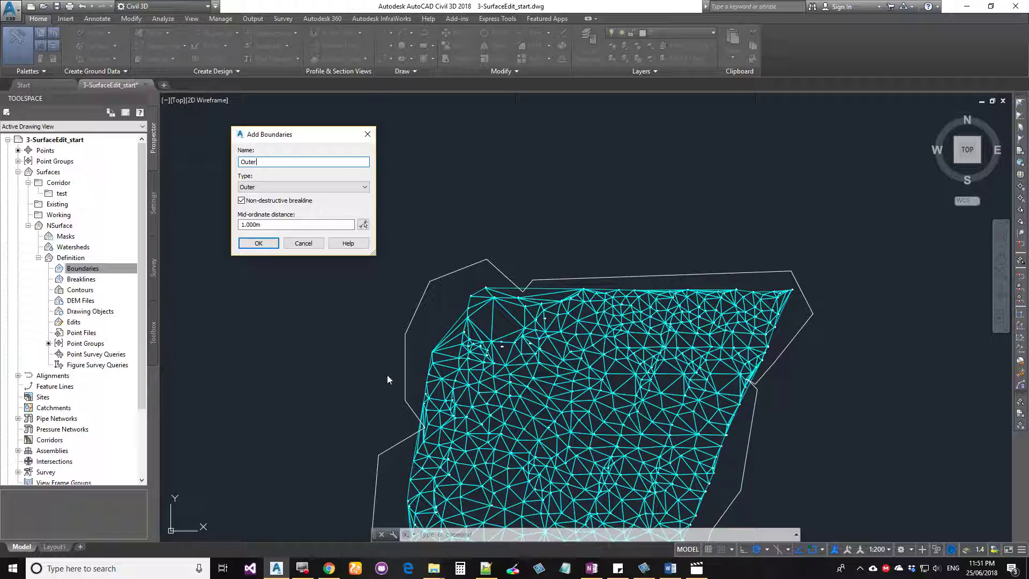
{"action": "left_click", "coordinate": [242, 201]}
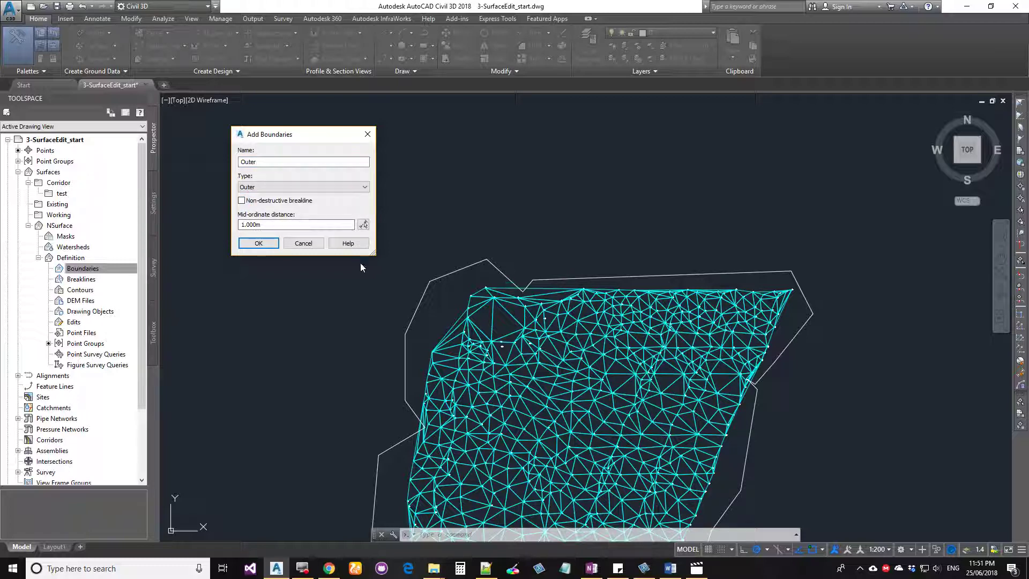
{"action": "left_click", "coordinate": [257, 244]}
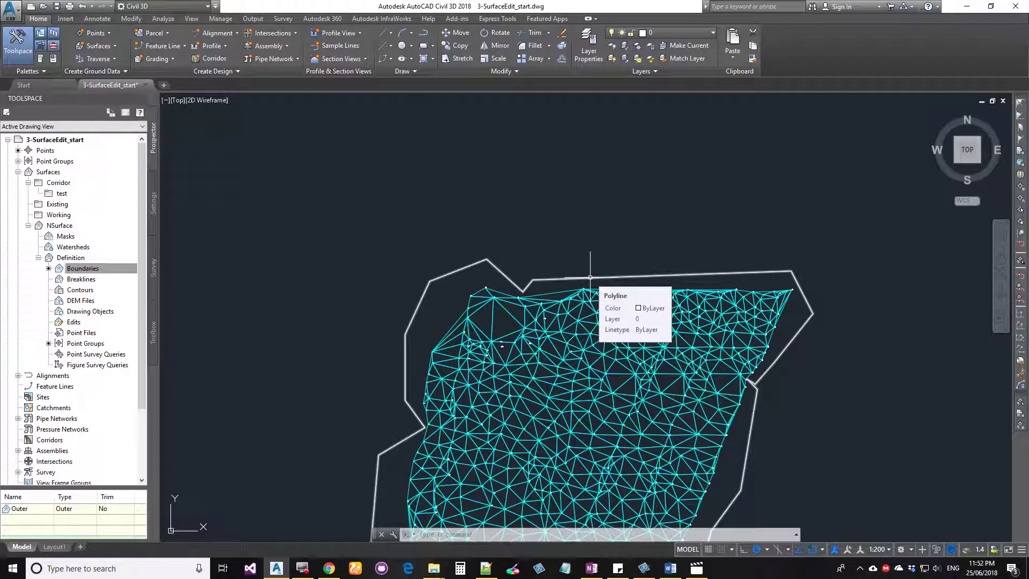
{"action": "left_click", "coordinate": [654, 32]}
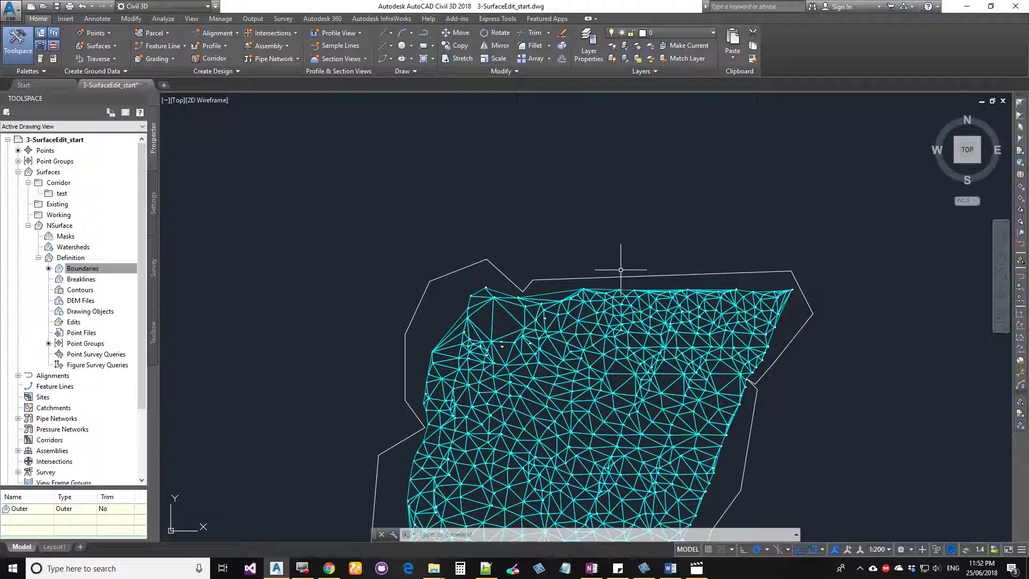
{"action": "middle_click_drag", "start_coordinate": [391, 334], "coordinate": [305, 240]}
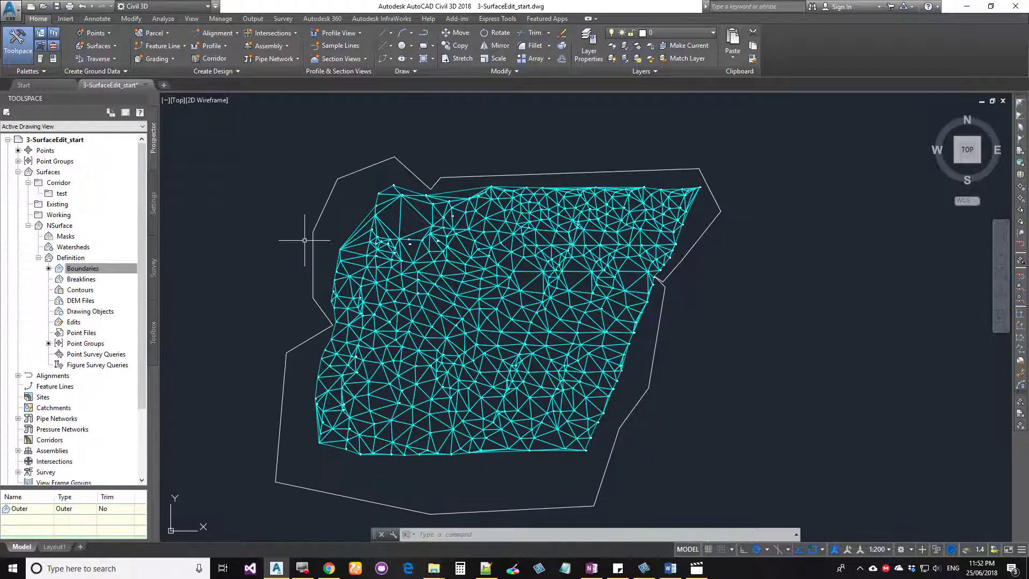
{"action": "type", "text": "pl"}
{"action": "key", "text": "Return"}
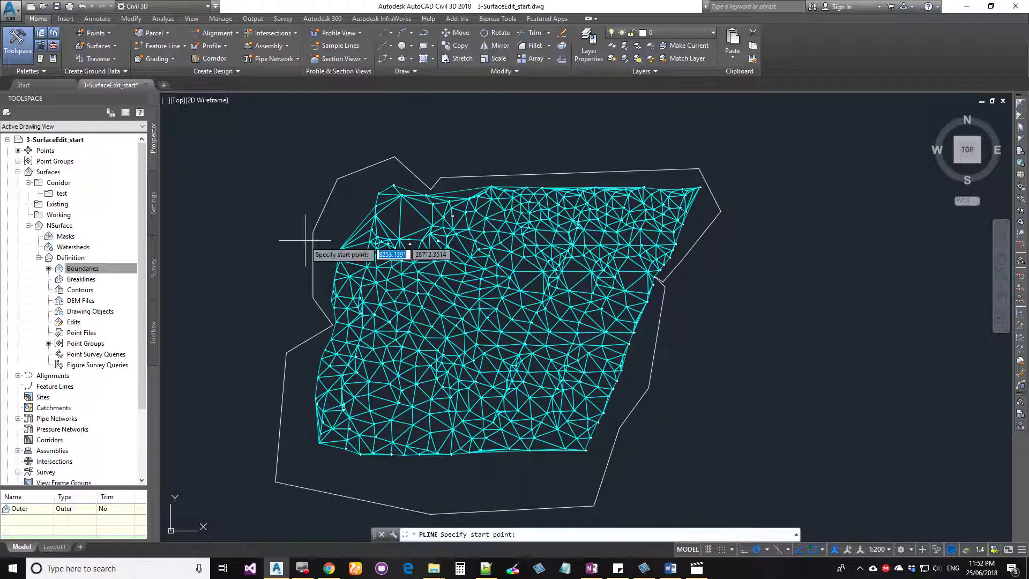
{"action": "left_click", "coordinate": [579, 226]}
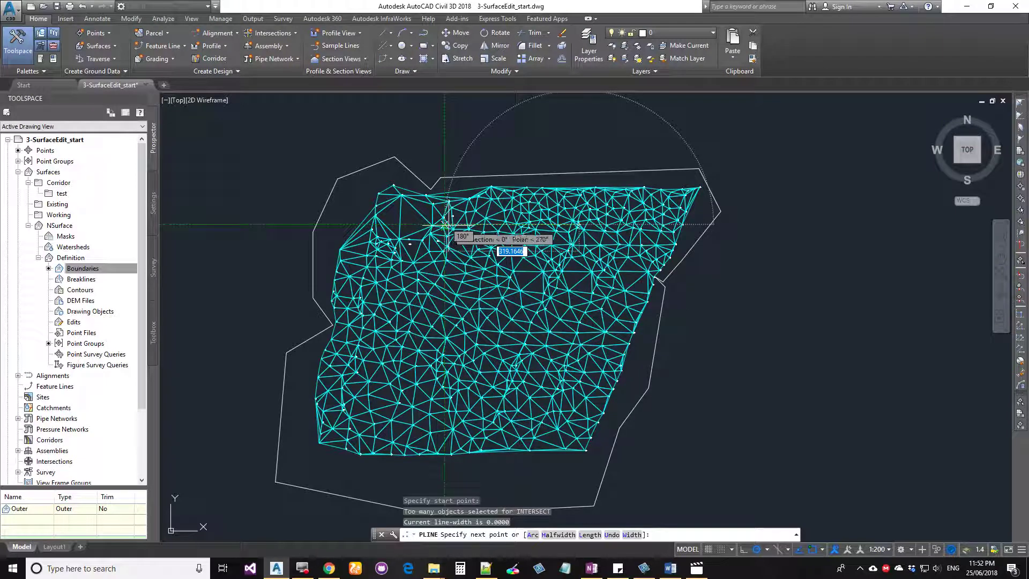
{"action": "key", "text": "Escape"}
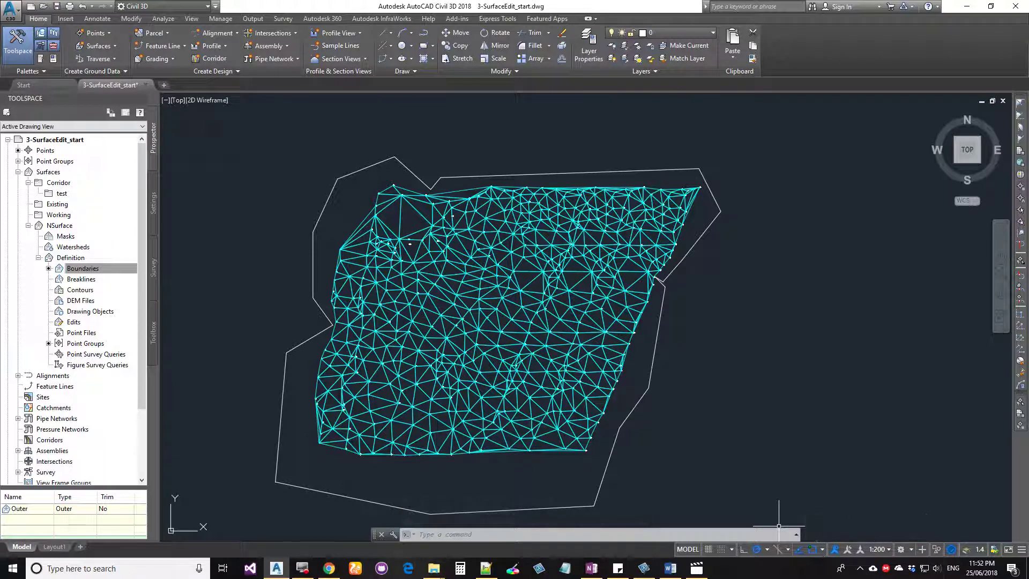
Show the Dynamic Input toggle in the status bar and turn off pointer input, dimension input, command prompting and additional tips in its settings.
{"action": "left_click", "coordinate": [1023, 551]}
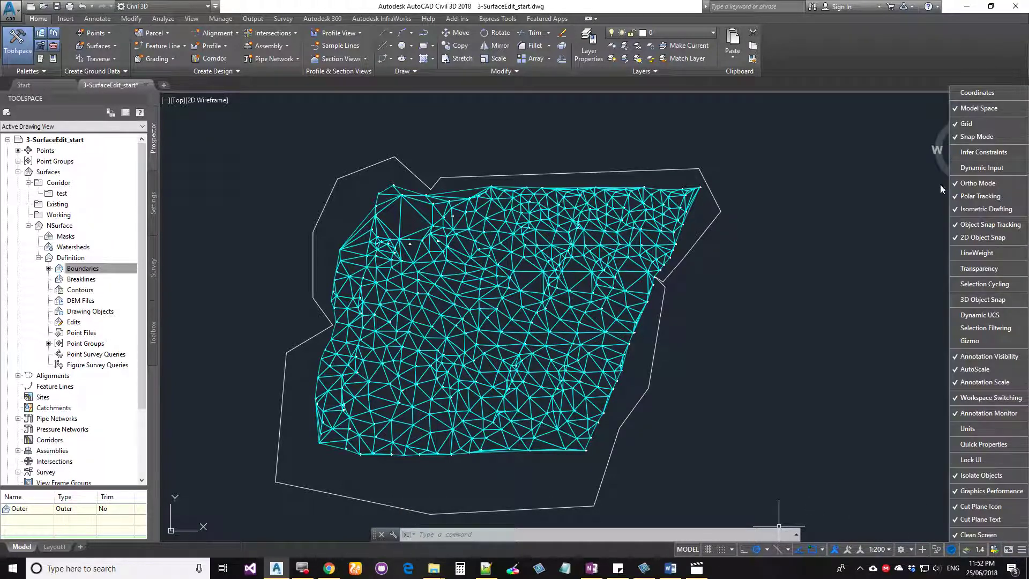
{"action": "left_click", "coordinate": [977, 167]}
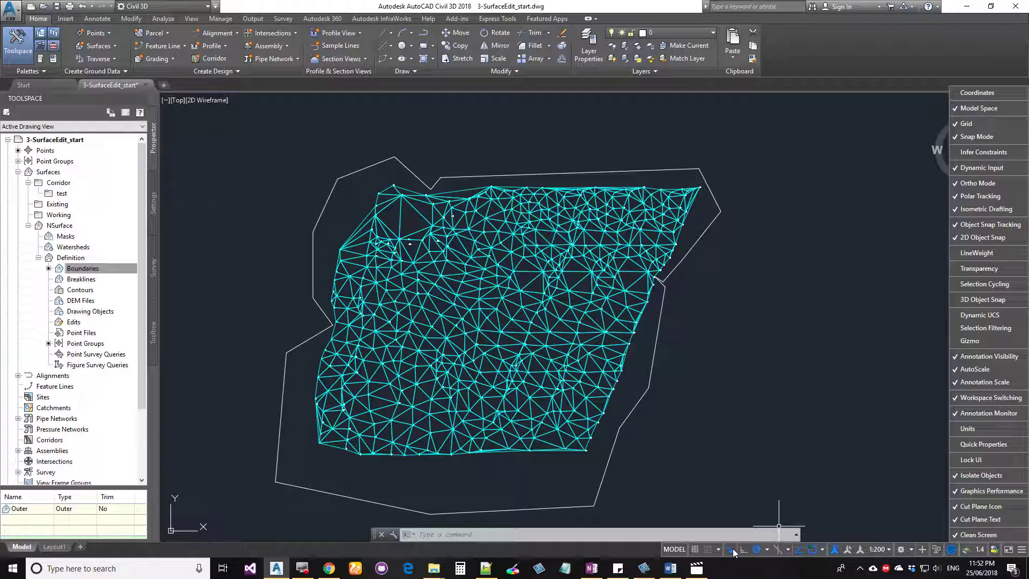
{"action": "left_click", "coordinate": [733, 553]}
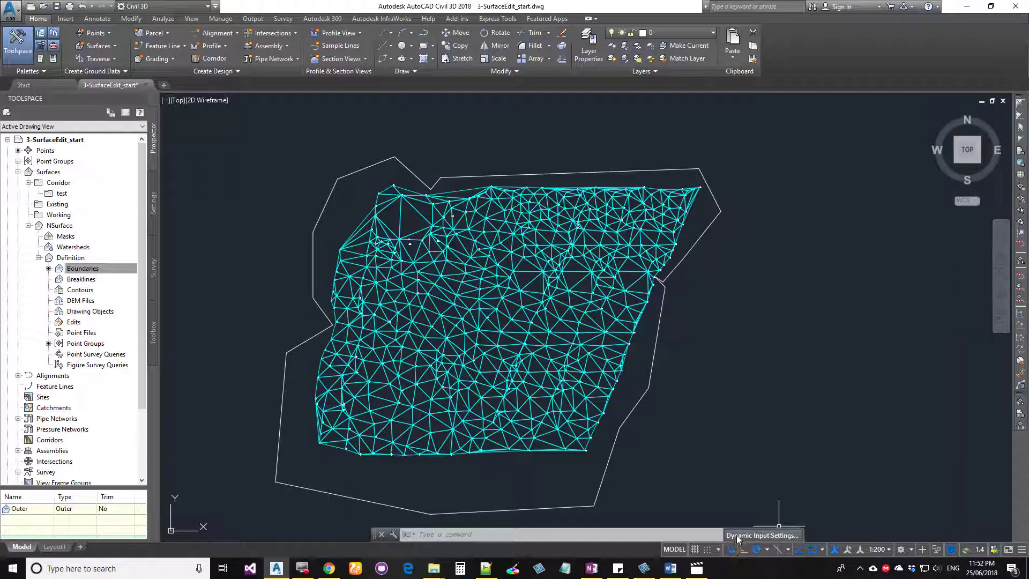
{"action": "left_click", "coordinate": [736, 535]}
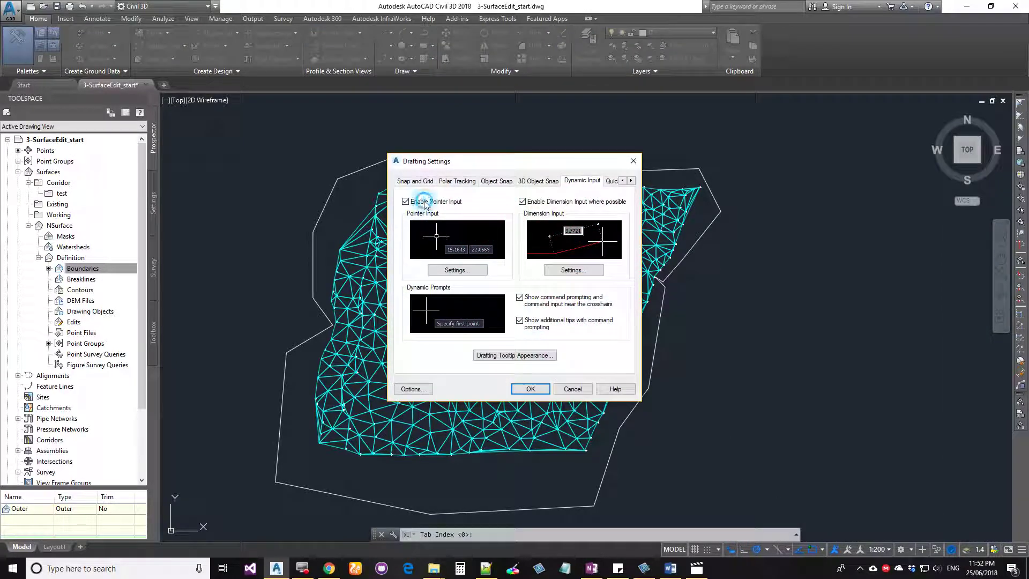
{"action": "left_click", "coordinate": [522, 202]}
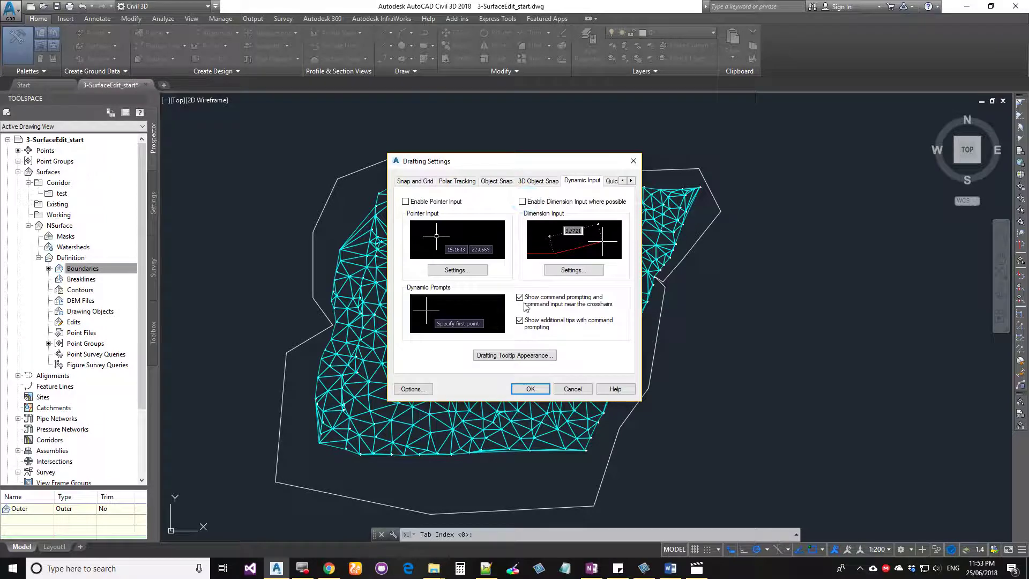
{"action": "left_click", "coordinate": [520, 298]}
{"action": "left_click", "coordinate": [520, 321]}
{"action": "left_click", "coordinate": [529, 389]}
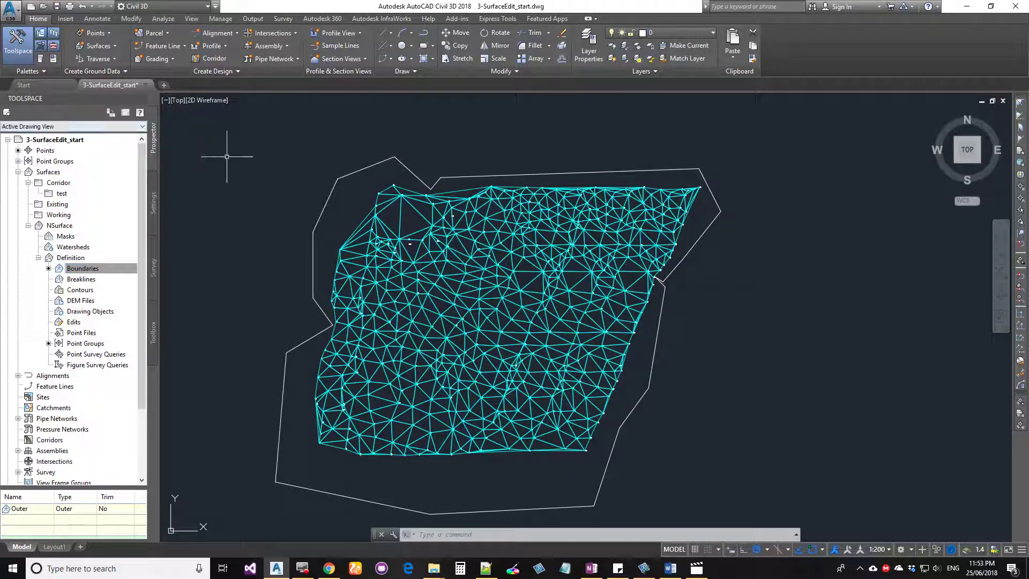
Begin a polyline inside the triangulation, running across the north part of the surface and down its east side.
{"action": "type", "text": "pl"}
{"action": "key", "text": "Return"}
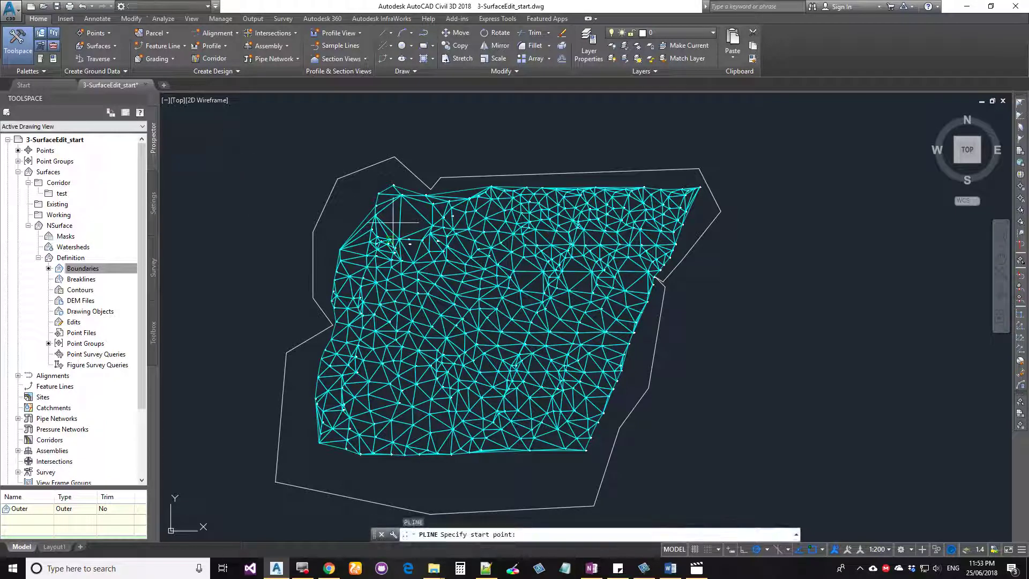
{"action": "left_click", "coordinate": [423, 220]}
{"action": "left_click", "coordinate": [536, 213]}
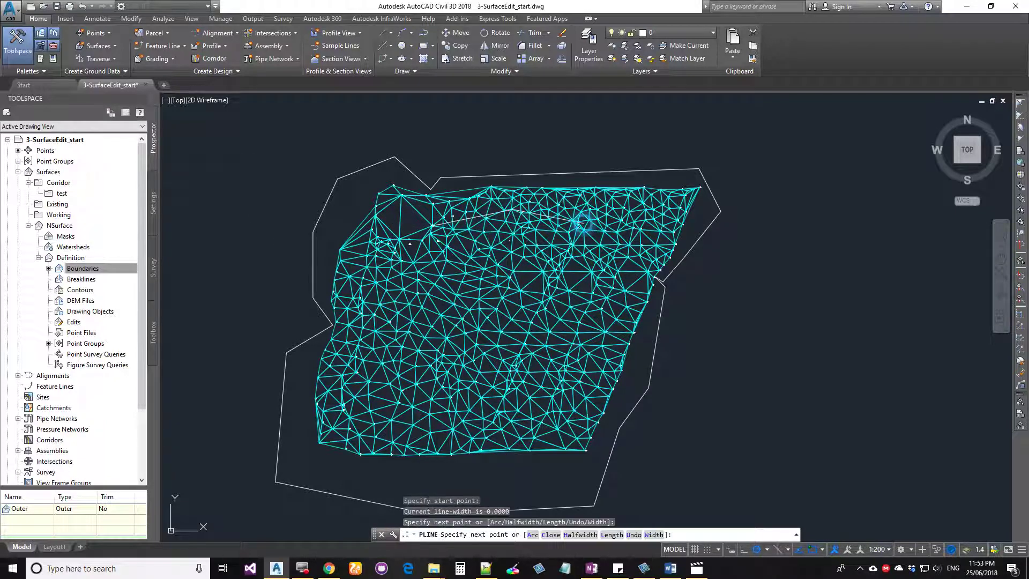
{"action": "left_click", "coordinate": [581, 224]}
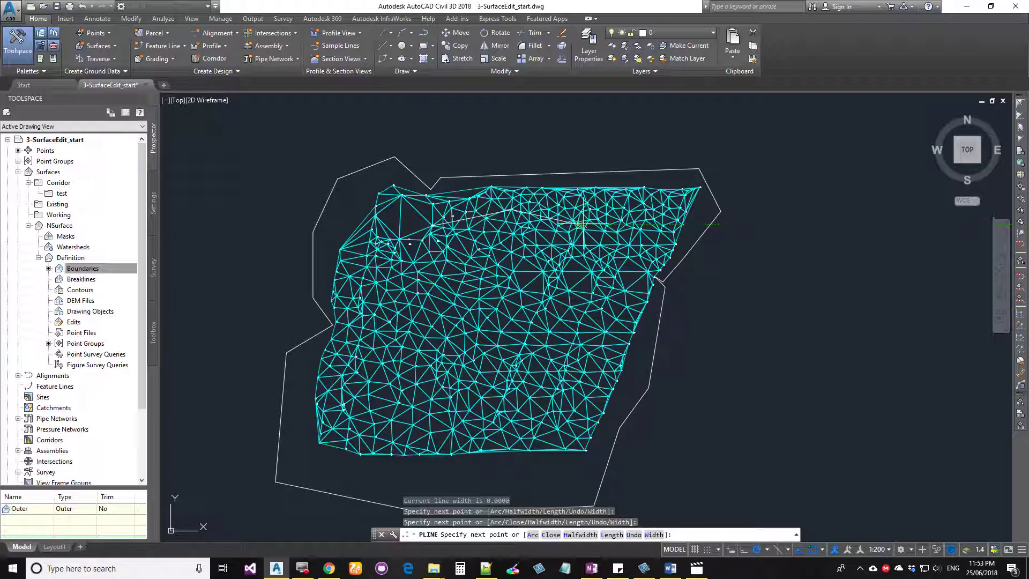
{"action": "scroll", "coordinate": [644, 379], "scroll_direction": "up", "scroll_amount": 2}
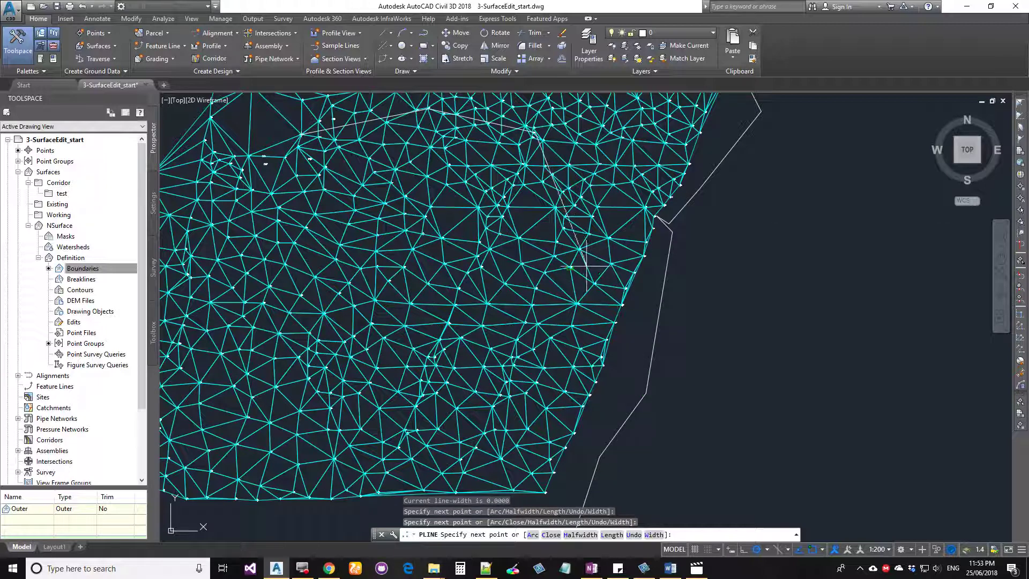
{"action": "left_click", "coordinate": [544, 263]}
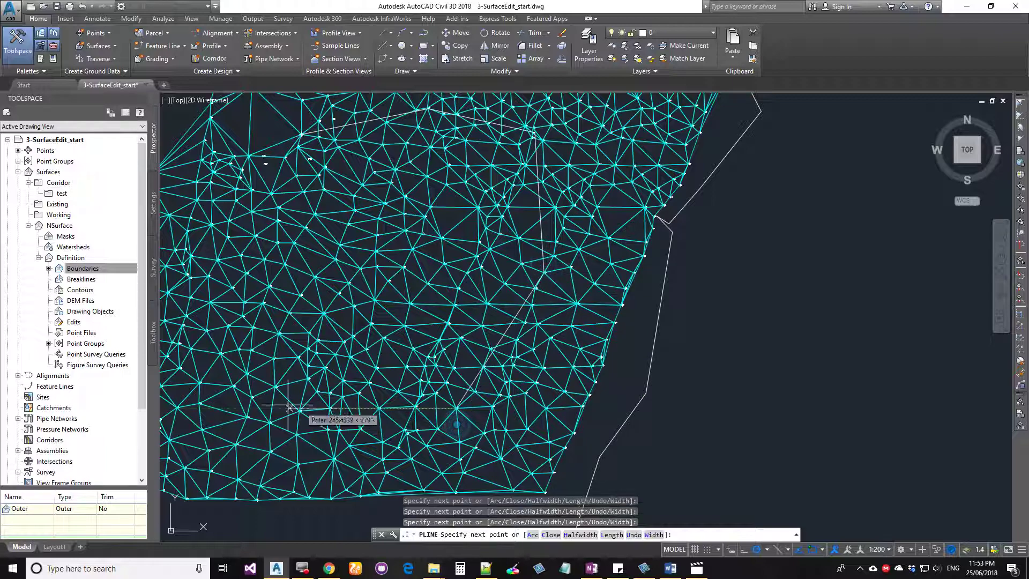
Continue the inner polyline across the south part and up the west side of the triangulation, and close it.
{"action": "scroll", "coordinate": [454, 408], "scroll_direction": "down", "scroll_amount": 3}
{"action": "left_click", "coordinate": [456, 425]}
{"action": "left_click", "coordinate": [443, 377]}
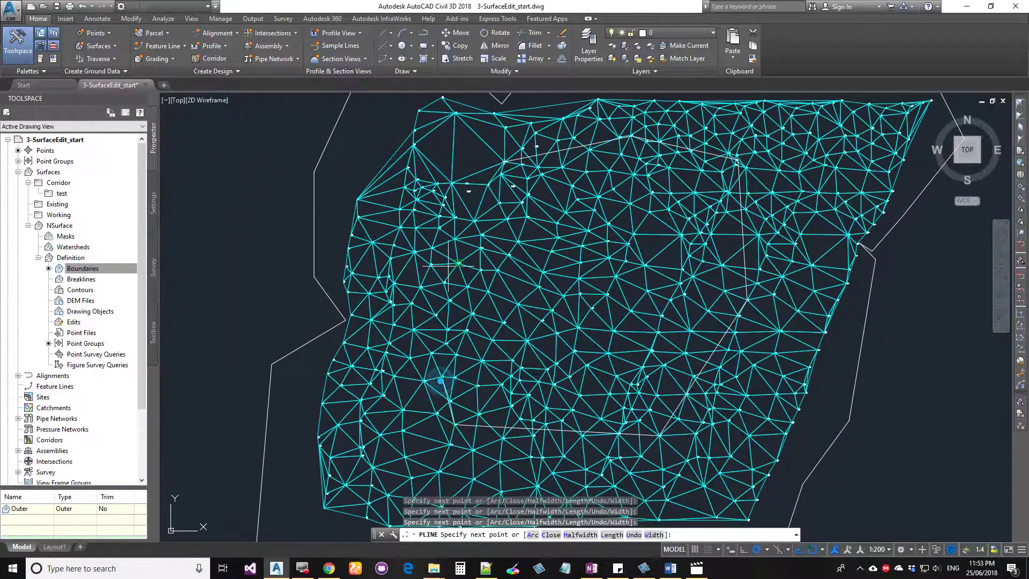
{"action": "left_click", "coordinate": [440, 227]}
{"action": "type", "text": "c"}
{"action": "key", "text": "Return"}
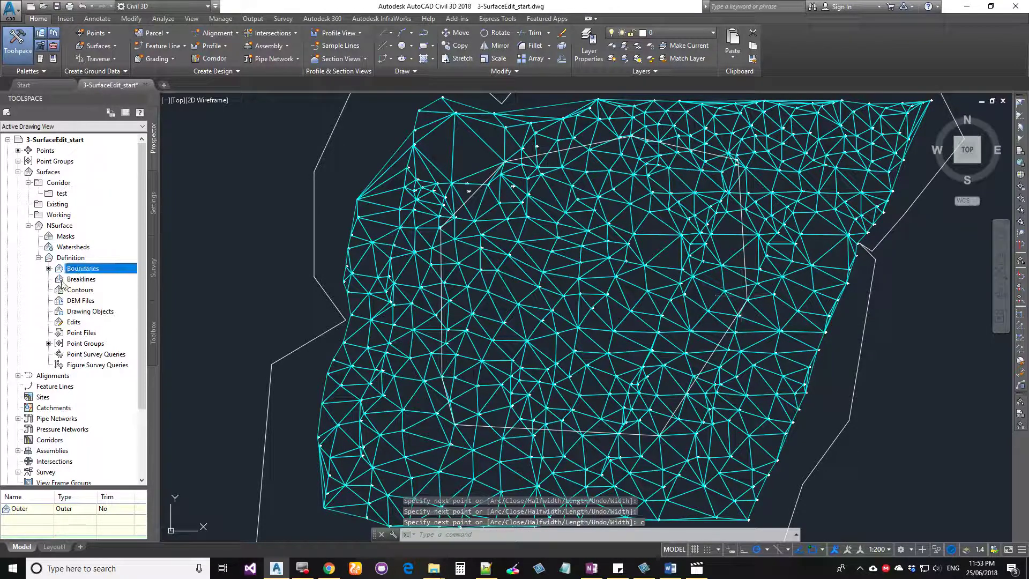
Add the closed inner polyline to NSurface as a Hide type boundary named Inner, keeping Non-destructive breakline on.
{"action": "right_click", "coordinate": [77, 269]}
{"action": "left_click", "coordinate": [89, 277]}
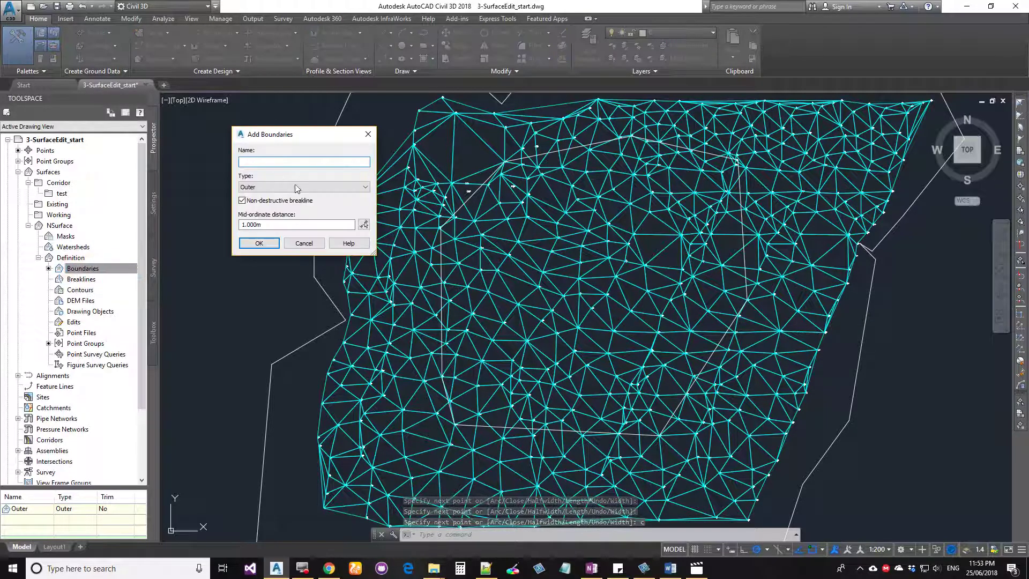
{"action": "left_click", "coordinate": [273, 162]}
{"action": "type", "text": "Inner"}
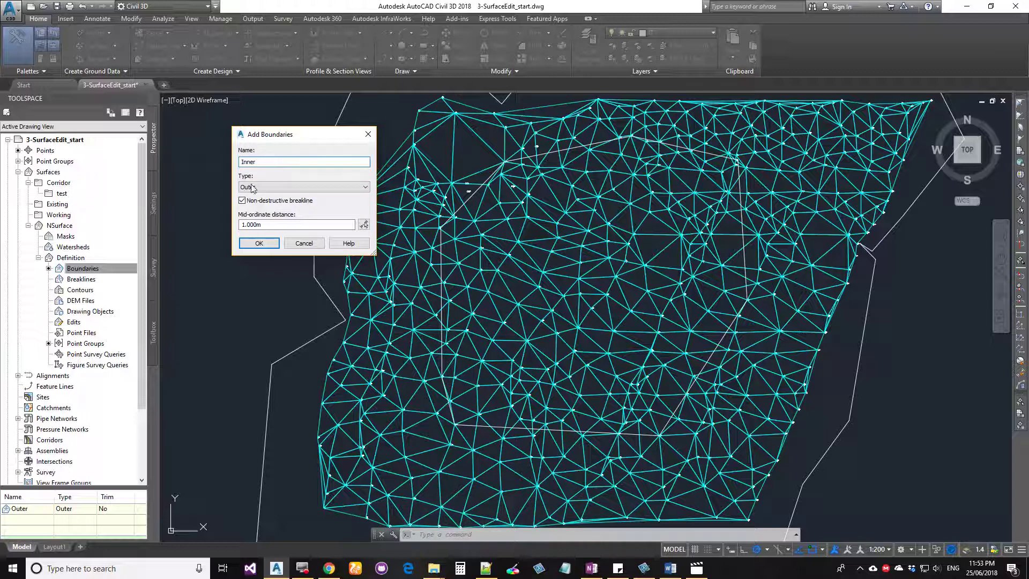
{"action": "left_click", "coordinate": [252, 188]}
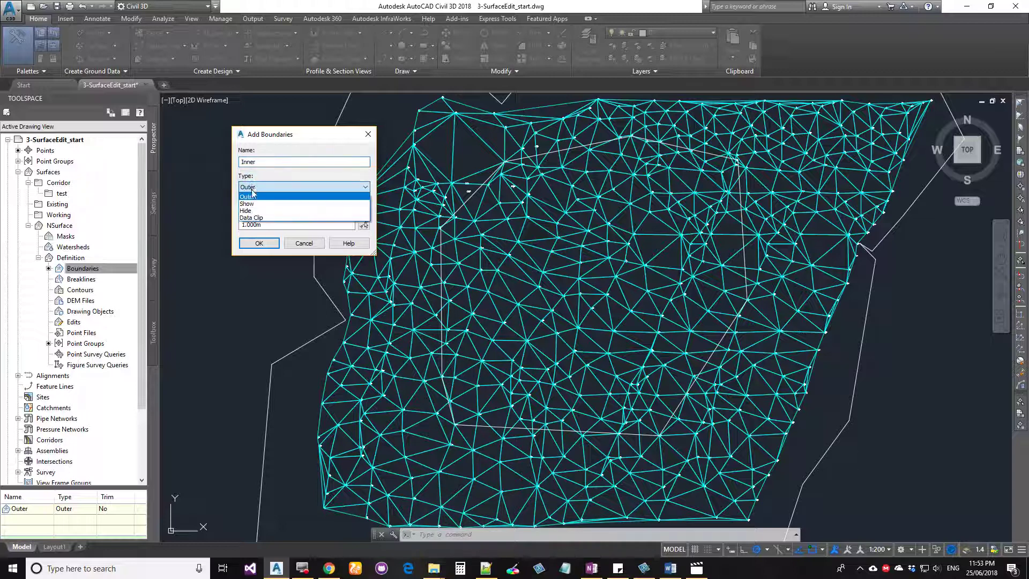
{"action": "left_click", "coordinate": [258, 211]}
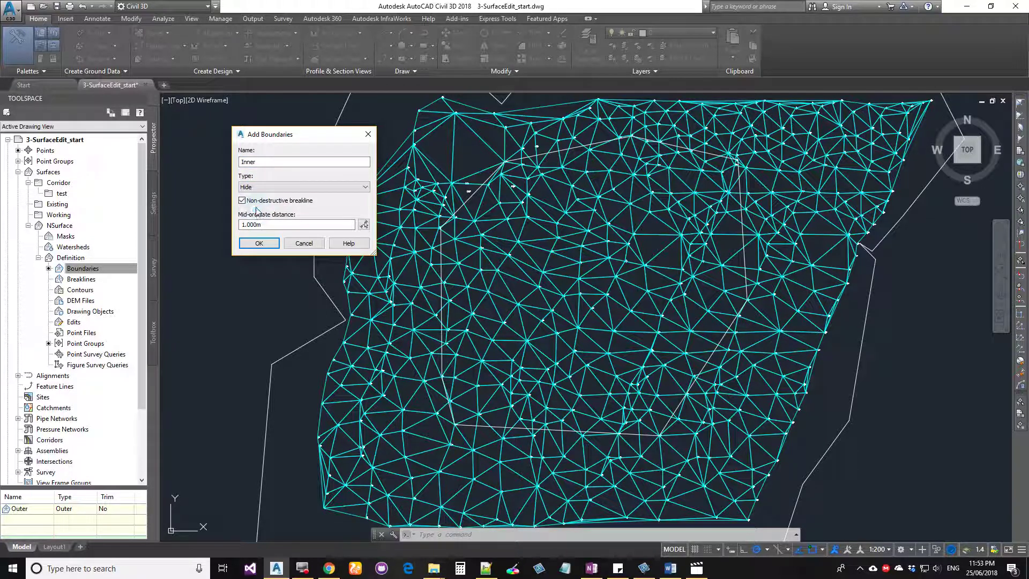
{"action": "left_click", "coordinate": [260, 244]}
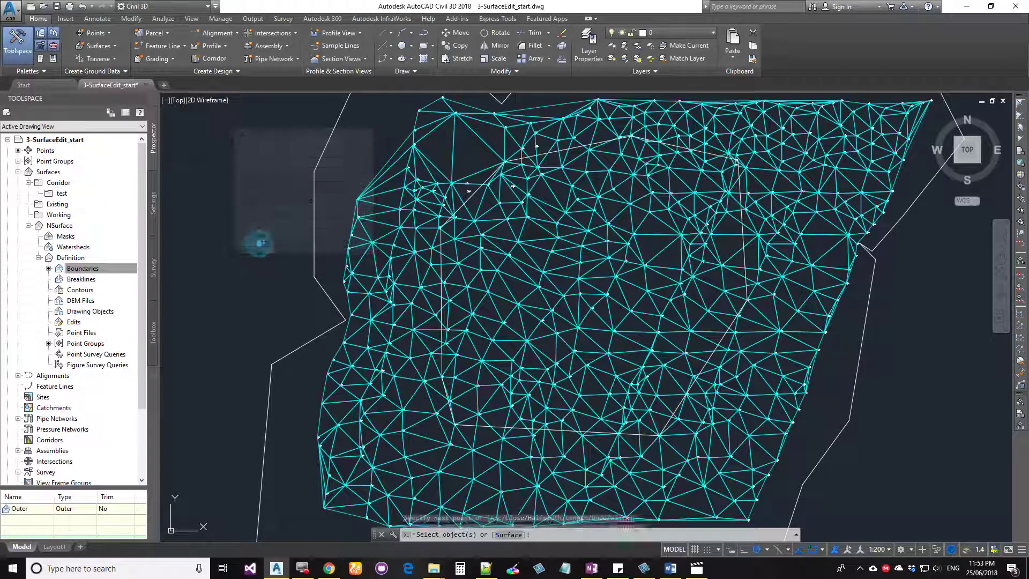
{"action": "left_click", "coordinate": [469, 197]}
{"action": "key", "text": "Return"}
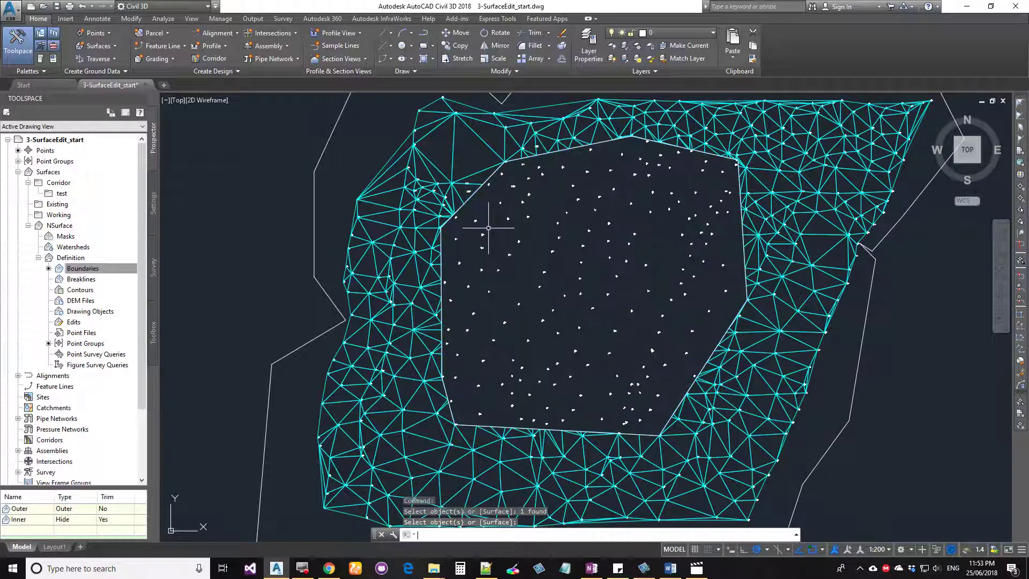
Begin a smaller polyline inside the hidden area, running west along its north side and down its west side.
{"action": "scroll", "coordinate": [635, 127], "scroll_direction": "up", "scroll_amount": 5}
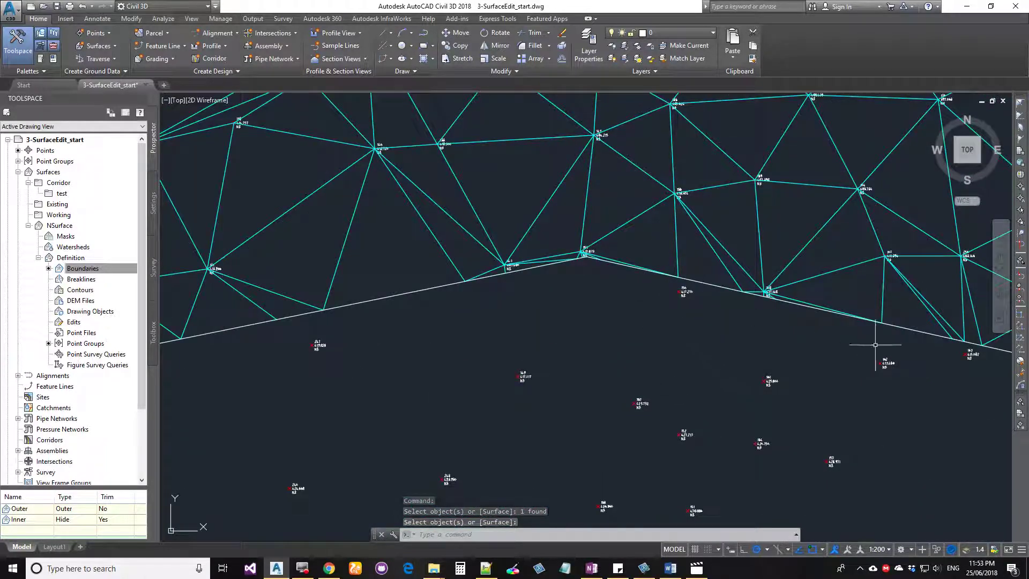
{"action": "scroll", "coordinate": [883, 367], "scroll_direction": "down", "scroll_amount": 4}
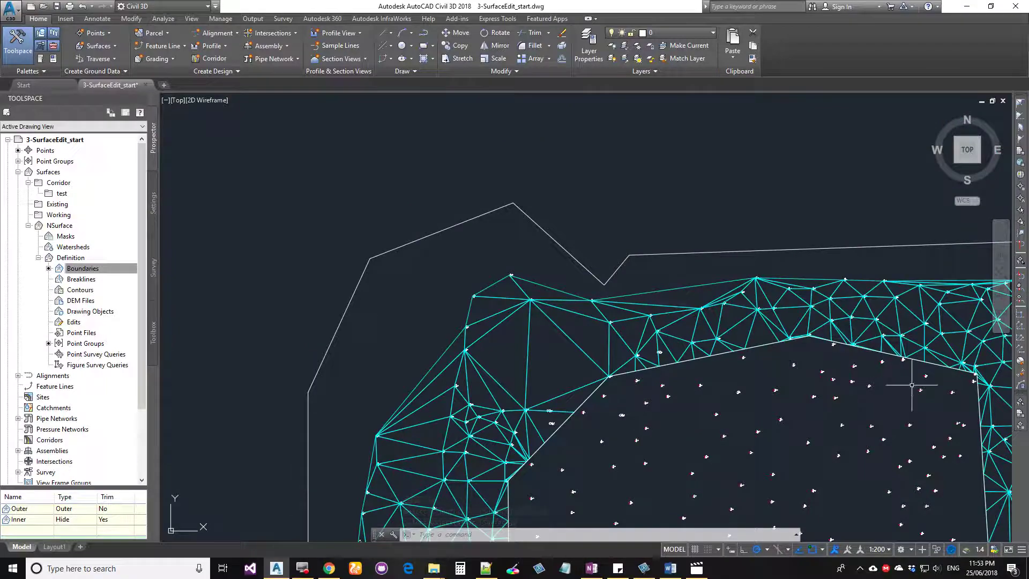
{"action": "middle_click_drag", "start_coordinate": [817, 364], "coordinate": [675, 248]}
{"action": "scroll", "coordinate": [675, 246], "scroll_direction": "down", "scroll_amount": 2}
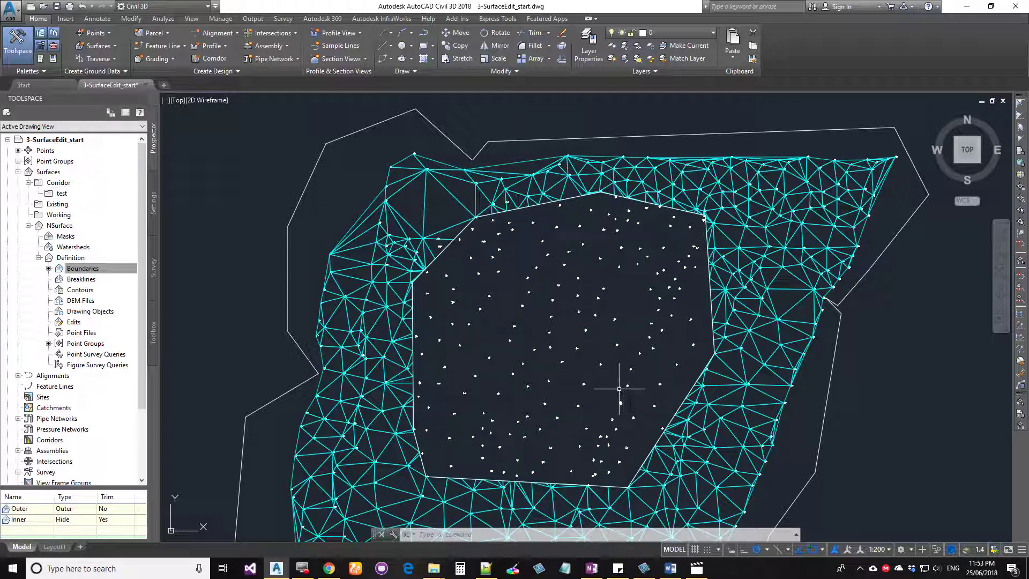
{"action": "mouse_move", "coordinate": [392, 277]}
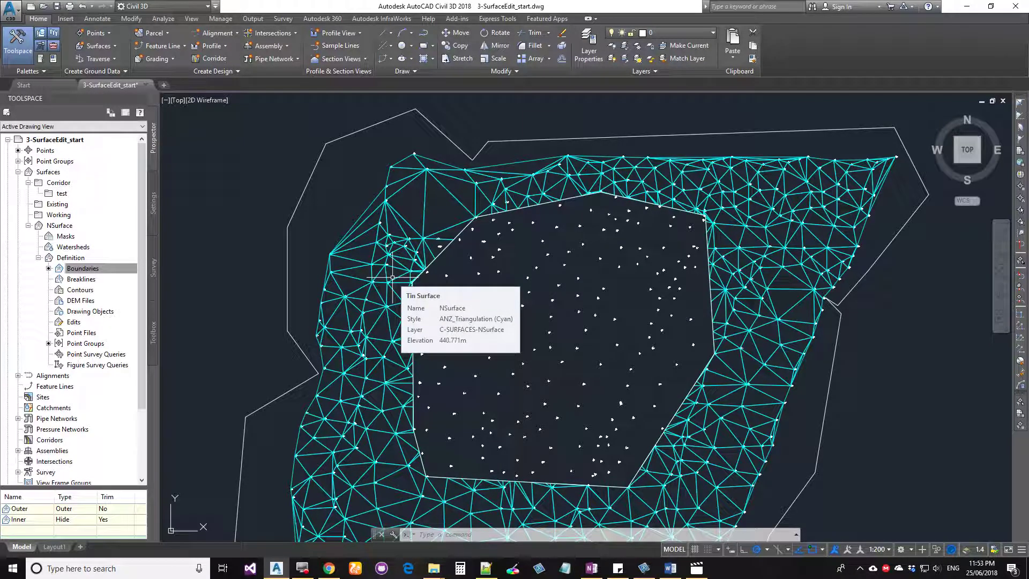
{"action": "type", "text": "pl"}
{"action": "key", "text": "Return"}
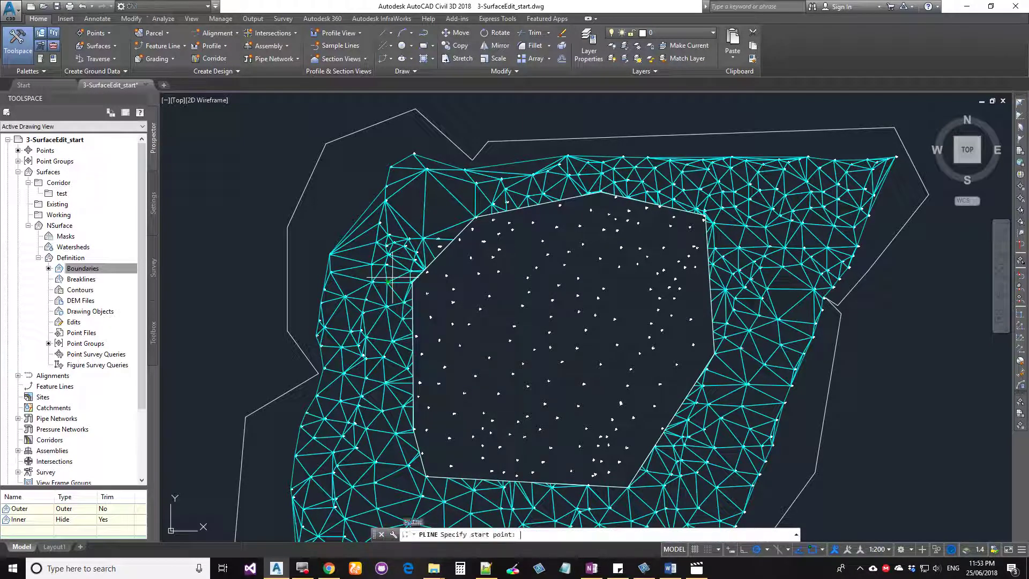
{"action": "left_click", "coordinate": [641, 248]}
{"action": "left_click", "coordinate": [519, 249]}
{"action": "left_click", "coordinate": [464, 295]}
{"action": "left_click", "coordinate": [453, 376]}
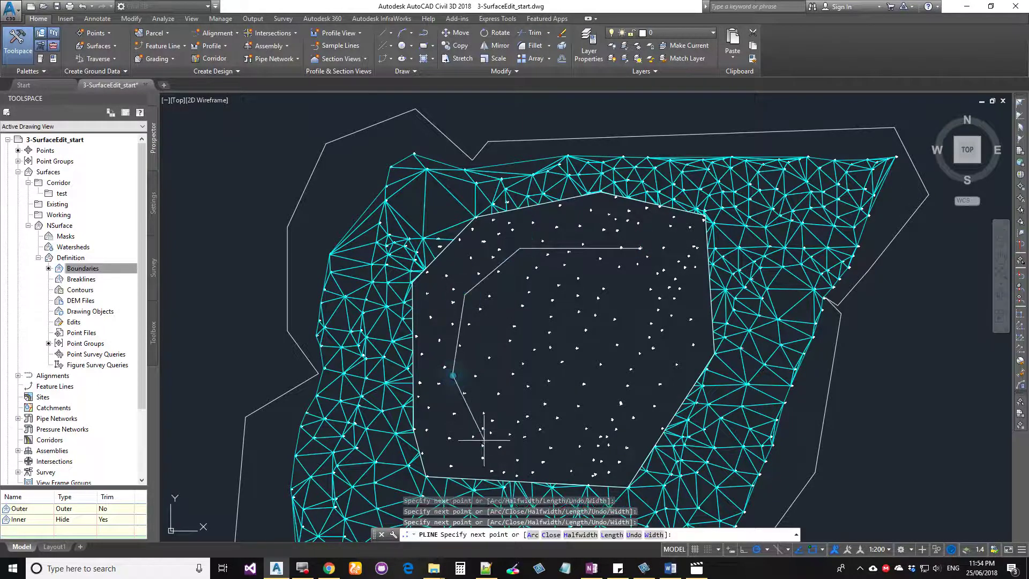
Continue the smaller polyline along the south side and up the east side of the hidden area, and close it.
{"action": "left_click", "coordinate": [482, 445]}
{"action": "left_click", "coordinate": [594, 452]}
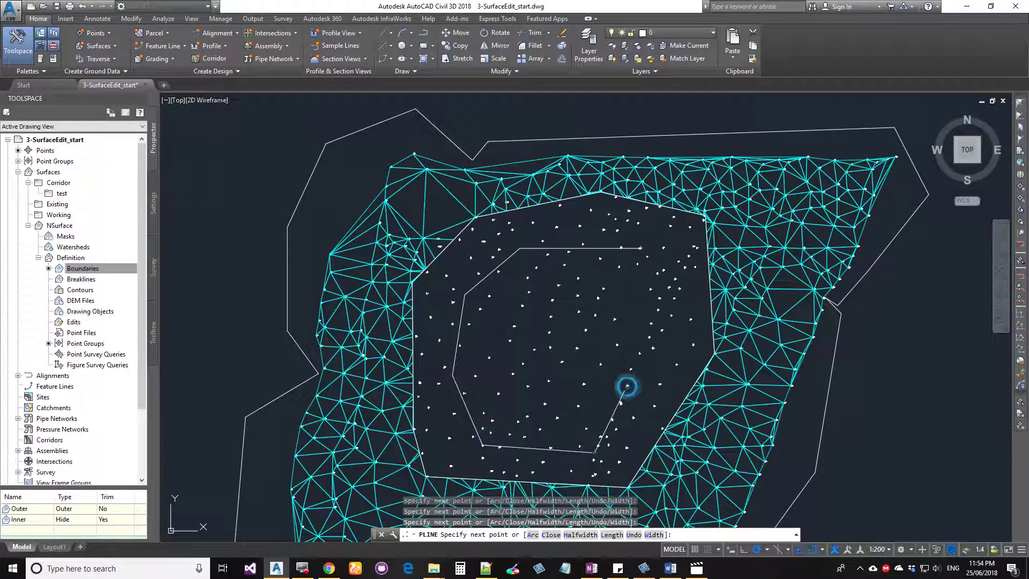
{"action": "left_click", "coordinate": [675, 295]}
{"action": "type", "text": "c"}
{"action": "key", "text": "Return"}
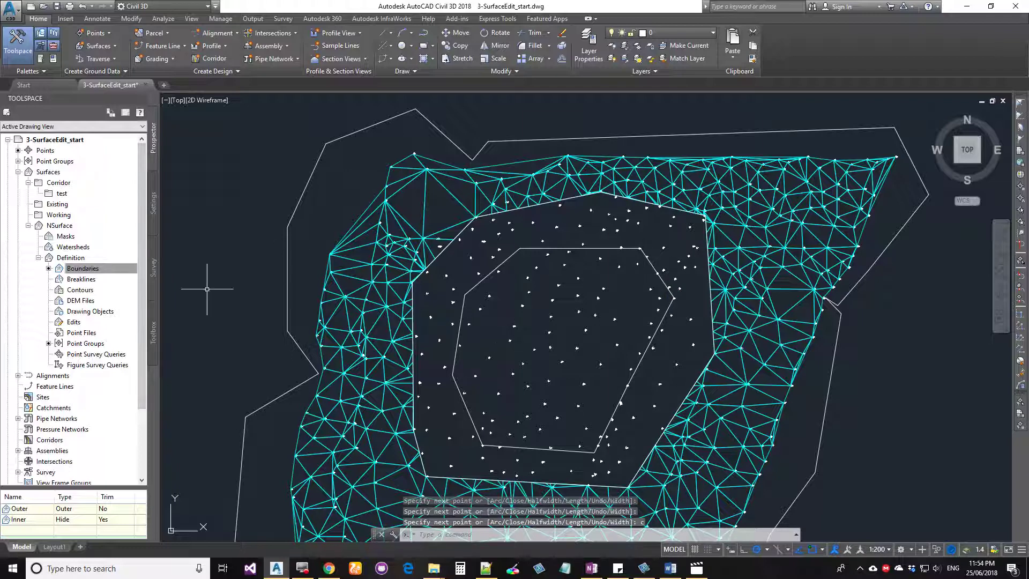
Add the smaller closed polyline to NSurface as a Show type boundary named Island, keeping Non-destructive breakline on.
{"action": "right_click", "coordinate": [92, 269]}
{"action": "left_click", "coordinate": [123, 279]}
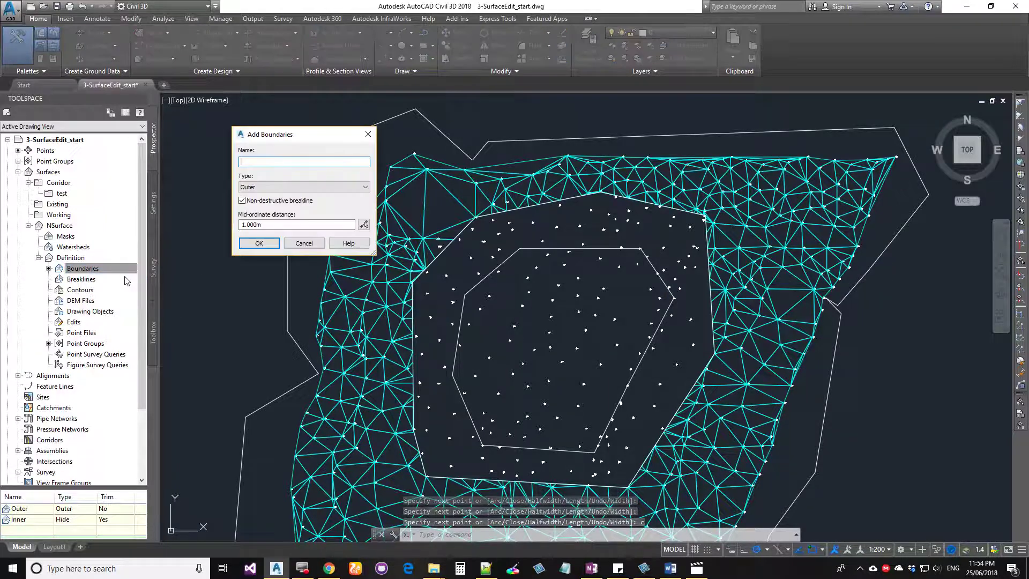
{"action": "left_click", "coordinate": [281, 162]}
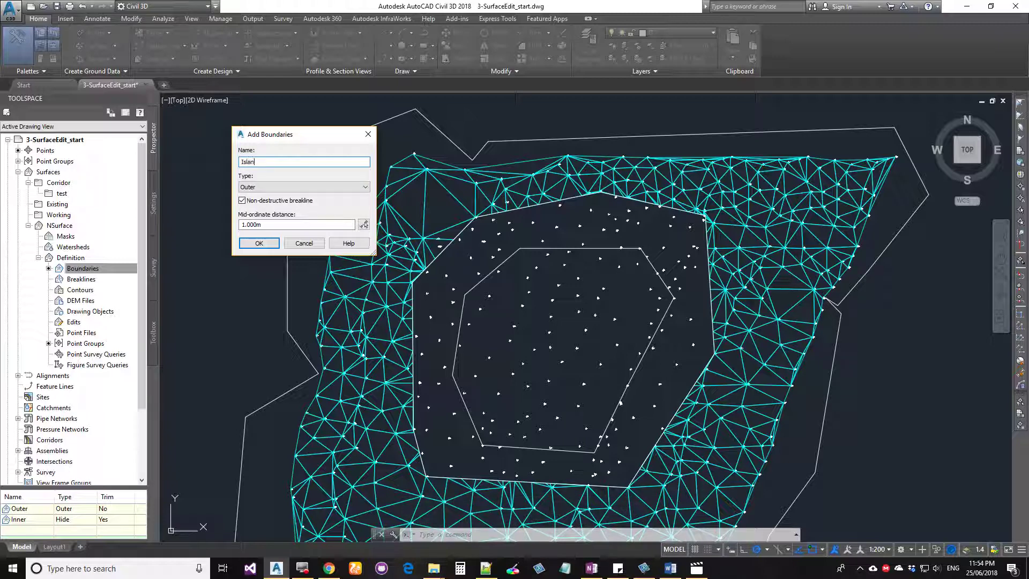
{"action": "left_click", "coordinate": [268, 189]}
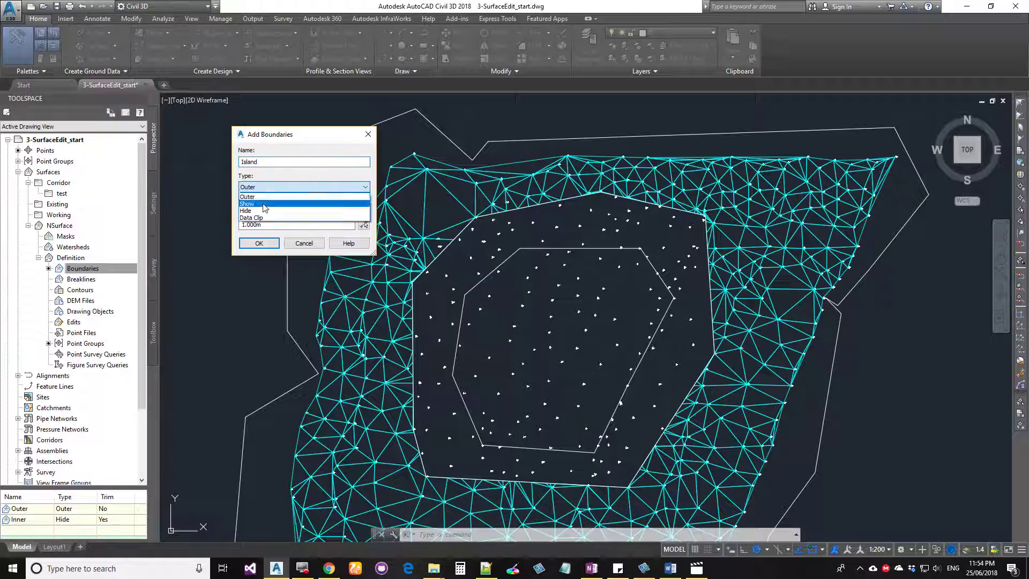
{"action": "left_click", "coordinate": [264, 204]}
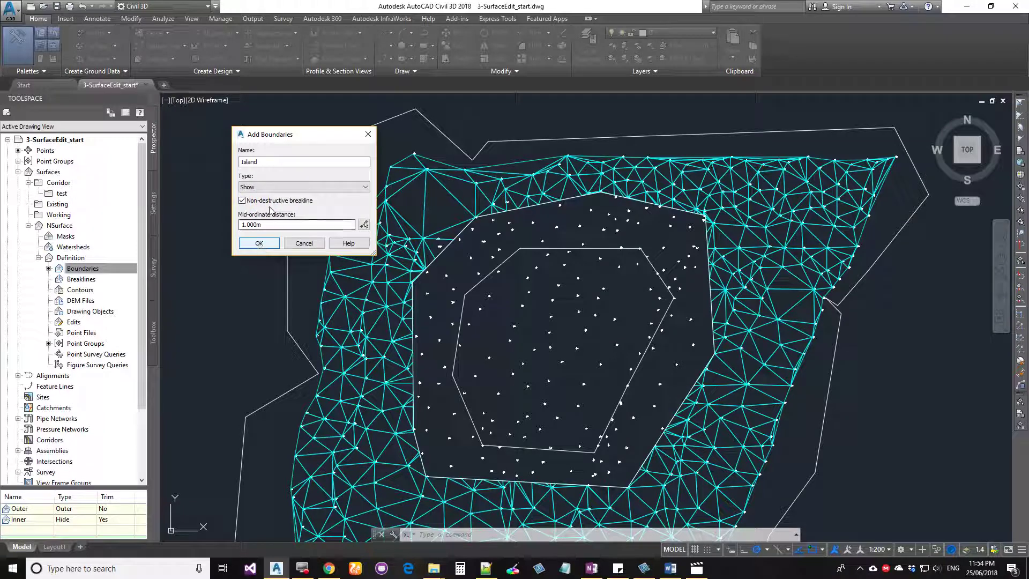
{"action": "left_click", "coordinate": [259, 243]}
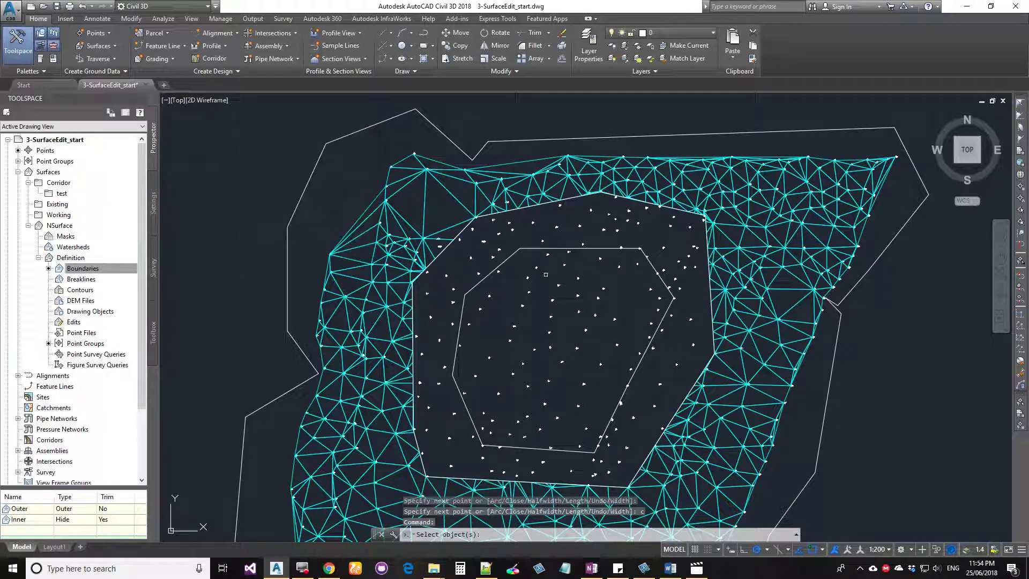
{"action": "left_click", "coordinate": [531, 249]}
{"action": "key", "text": "Return"}
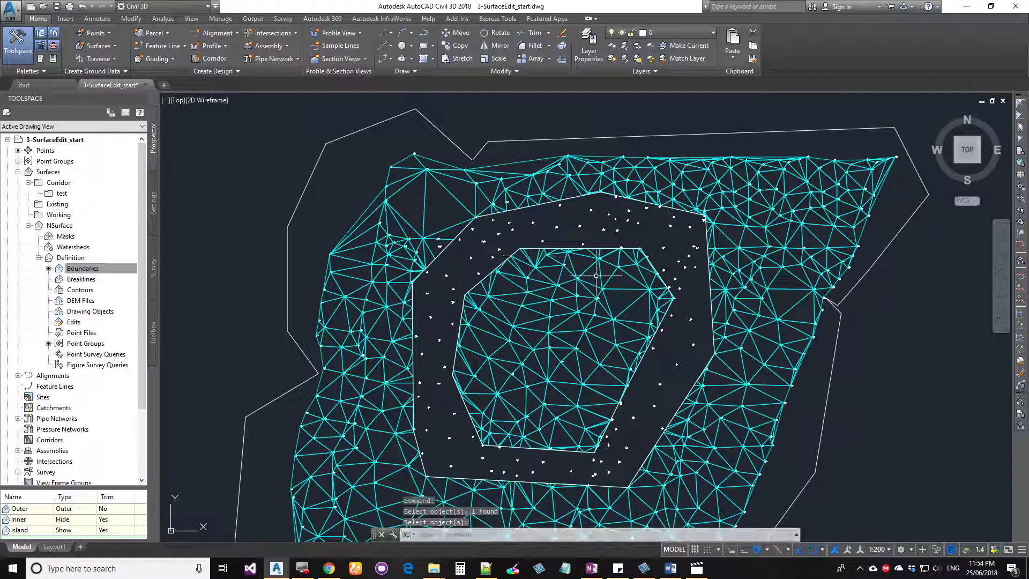
Examine NSurface from a tilted view in the Object Viewer, using the Realistic and 3dWireframe visual styles, and close the viewer.
{"action": "left_click", "coordinate": [610, 262]}
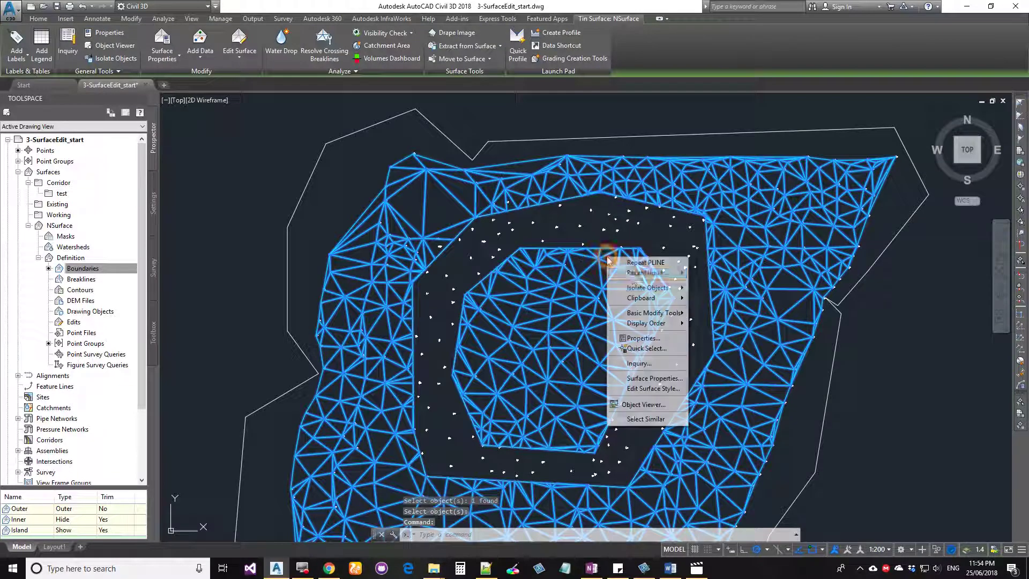
{"action": "right_click", "coordinate": [608, 257]}
{"action": "left_click", "coordinate": [647, 405]}
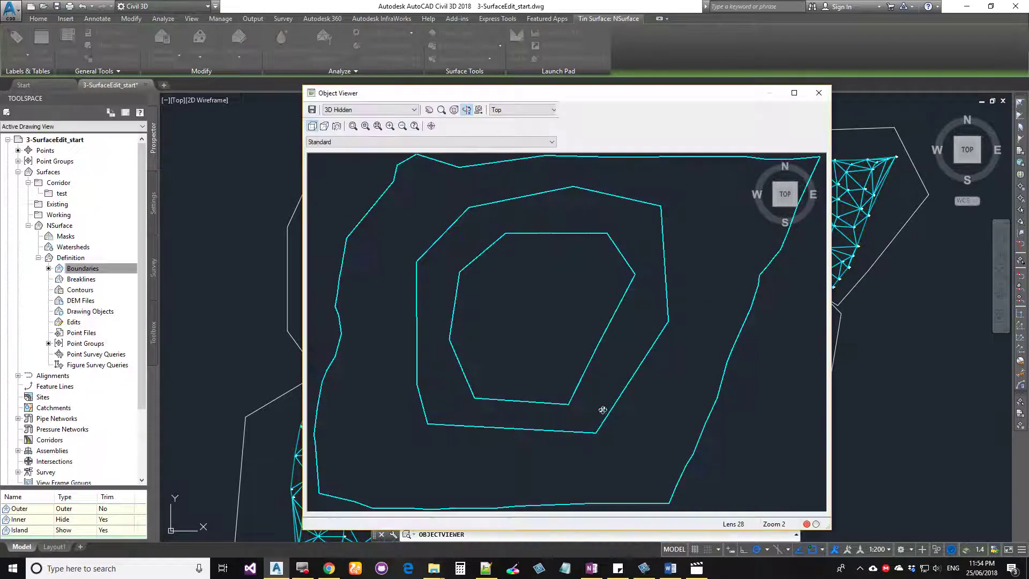
{"action": "left_click_drag", "start_coordinate": [601, 409], "coordinate": [490, 250]}
{"action": "left_click", "coordinate": [369, 110]}
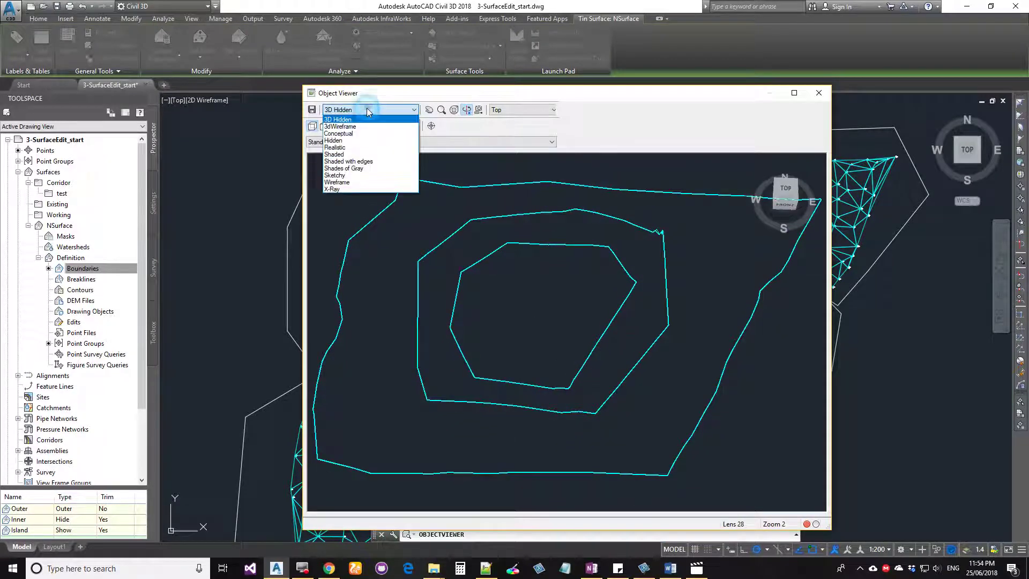
{"action": "left_click", "coordinate": [347, 148]}
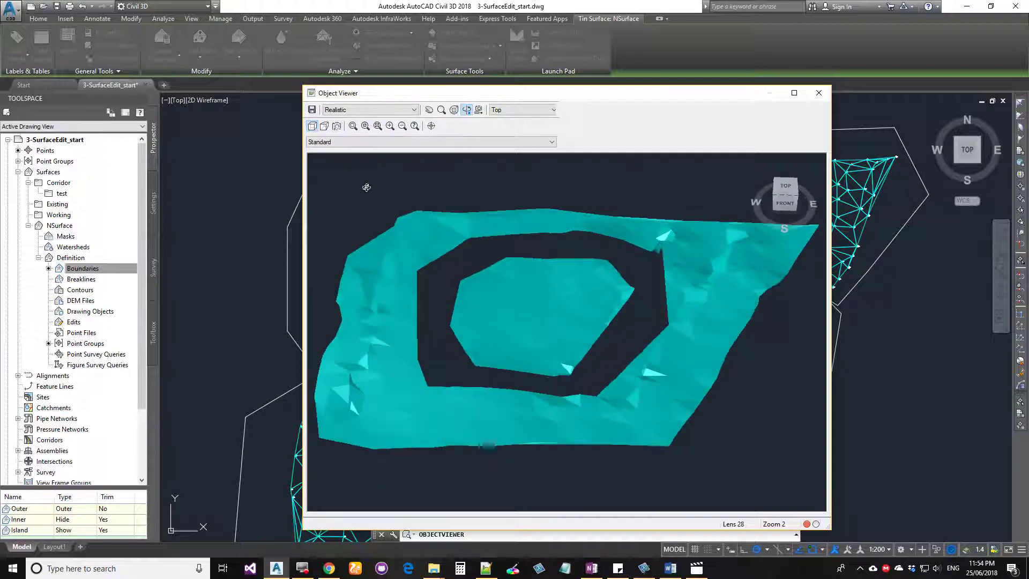
{"action": "left_click", "coordinate": [354, 110]}
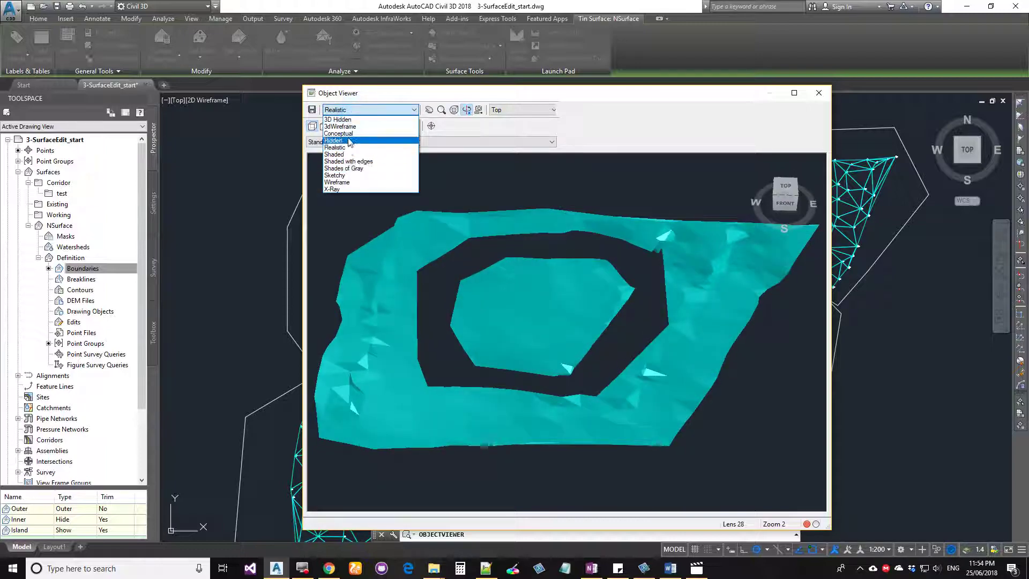
{"action": "left_click", "coordinate": [350, 128]}
{"action": "left_click_drag", "start_coordinate": [512, 272], "coordinate": [582, 310]}
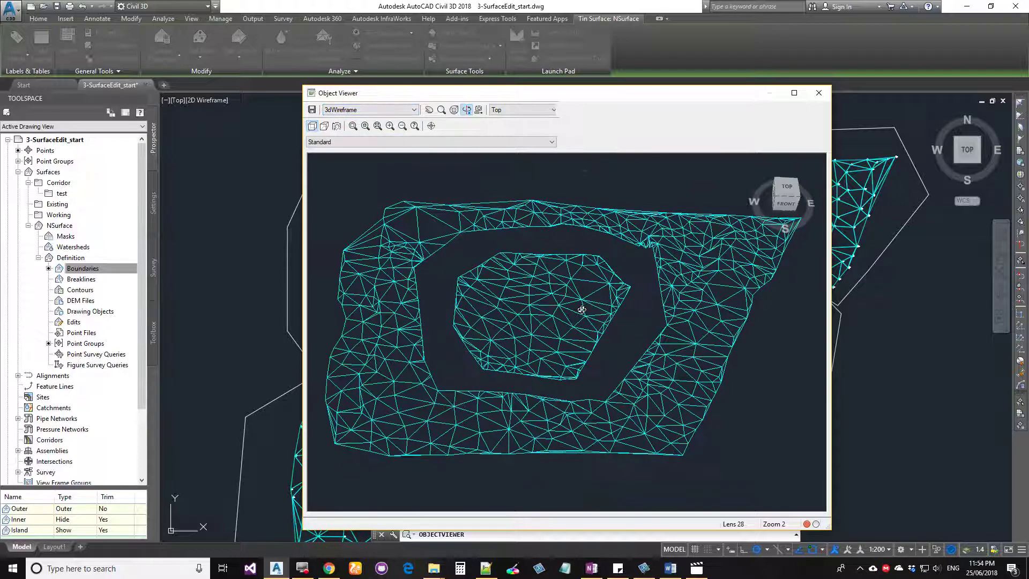
{"action": "left_click", "coordinate": [819, 94]}
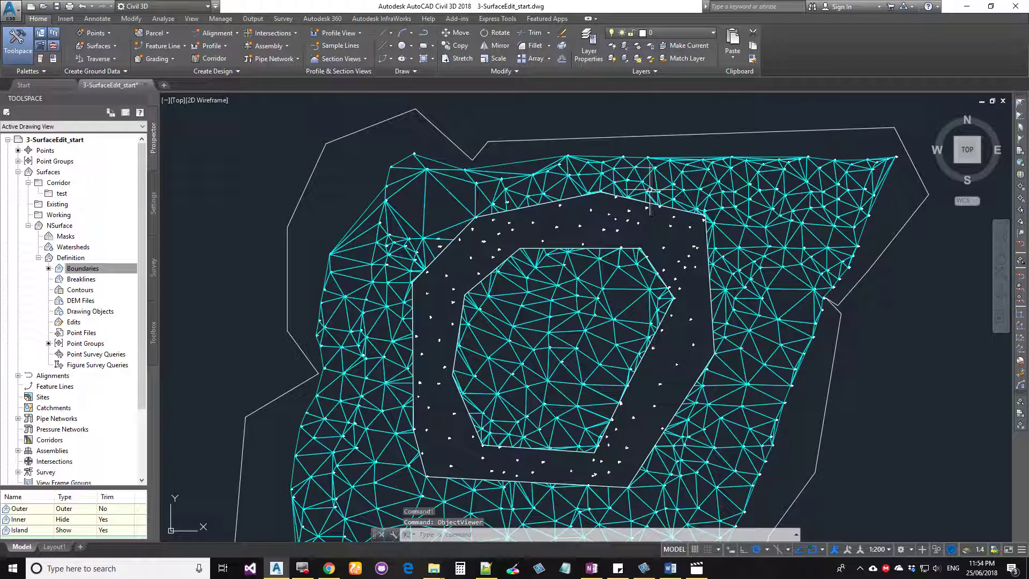